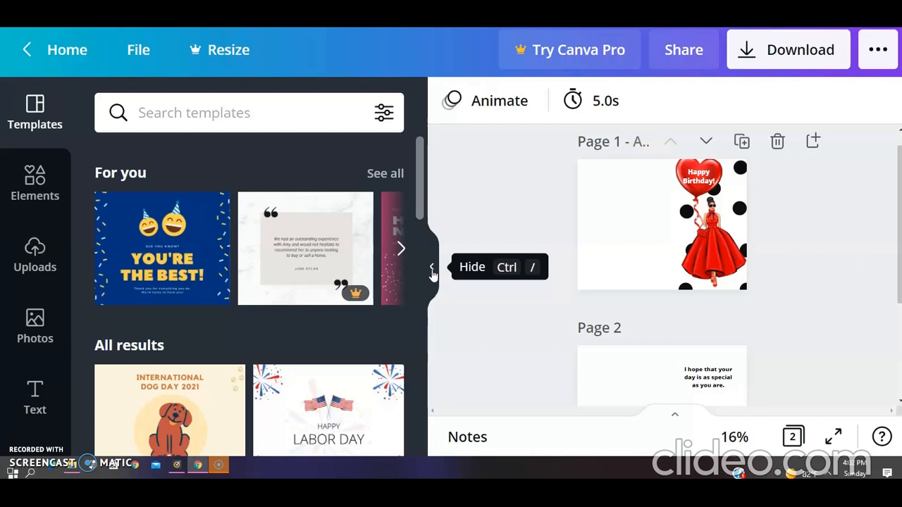
Look over the uploaded images, then examine the balloon and red-dress woman layered on page 1's birthday card.
{"action": "left_click", "coordinate": [35, 253]}
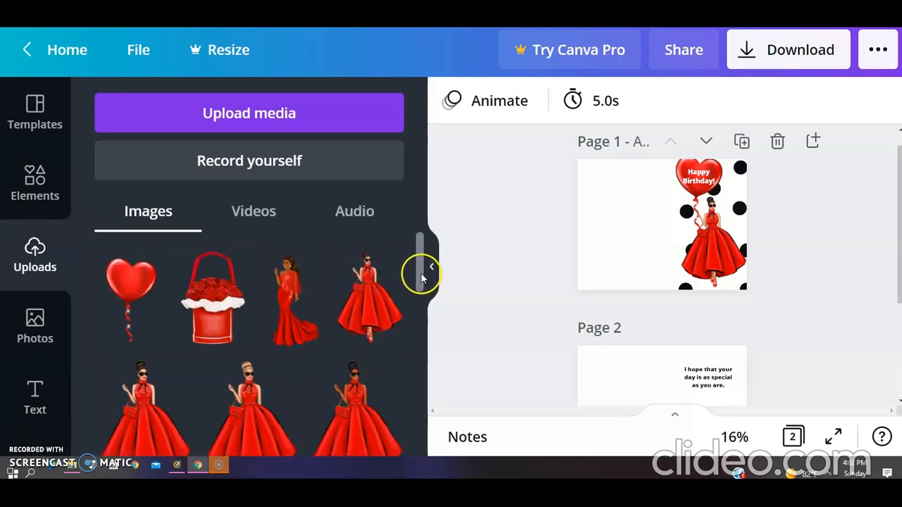
{"action": "mouse_move", "coordinate": [420, 277]}
{"action": "left_mouse_down"}
{"action": "mouse_move", "coordinate": [419, 307]}
{"action": "mouse_move", "coordinate": [419, 278]}
{"action": "left_mouse_up"}
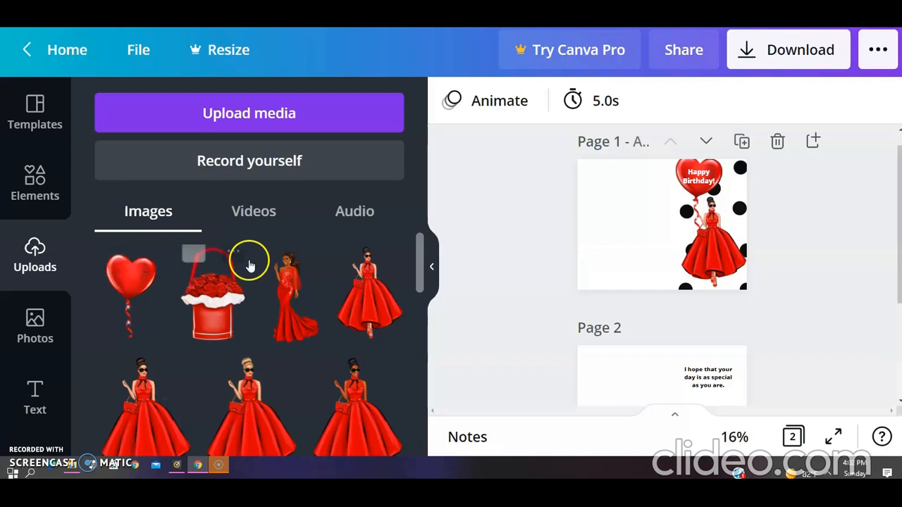
{"action": "left_click", "coordinate": [434, 270]}
{"action": "left_click", "coordinate": [516, 325]}
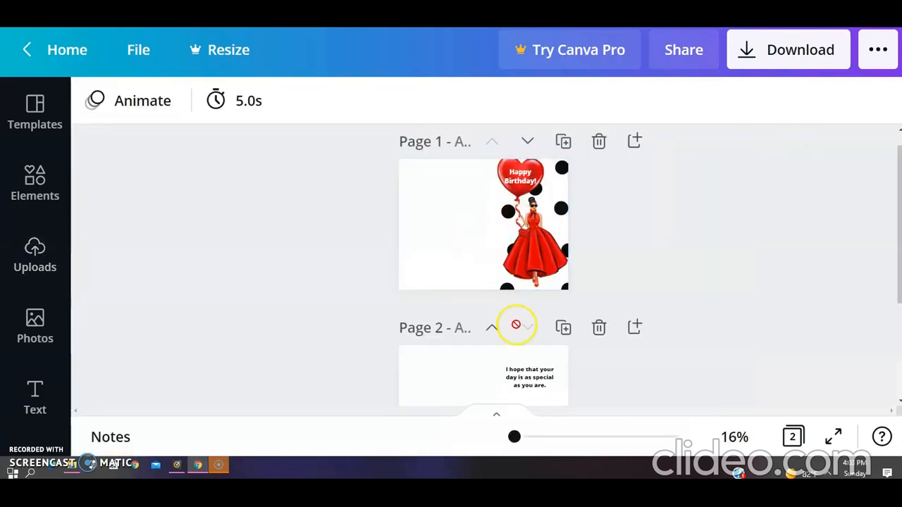
{"action": "left_click_drag", "start_coordinate": [514, 437], "coordinate": [517, 439]}
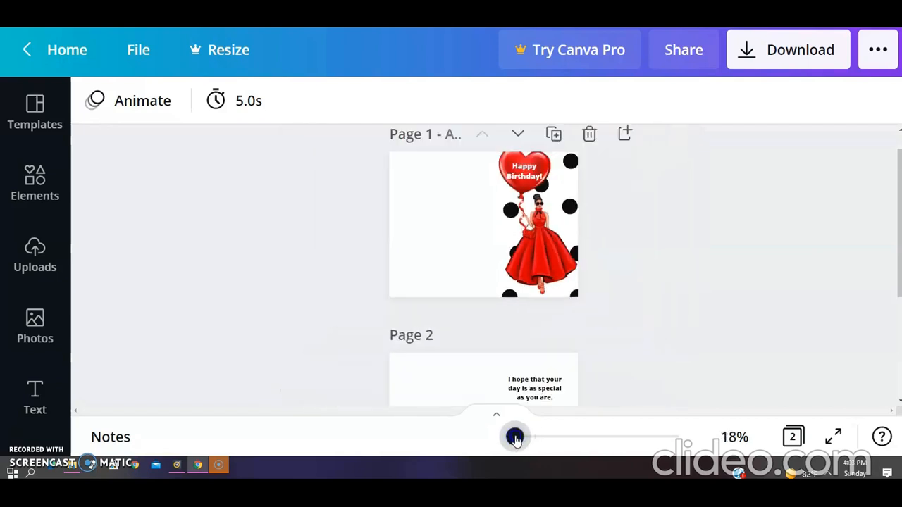
{"action": "left_click", "coordinate": [520, 271]}
{"action": "left_click", "coordinate": [552, 174]}
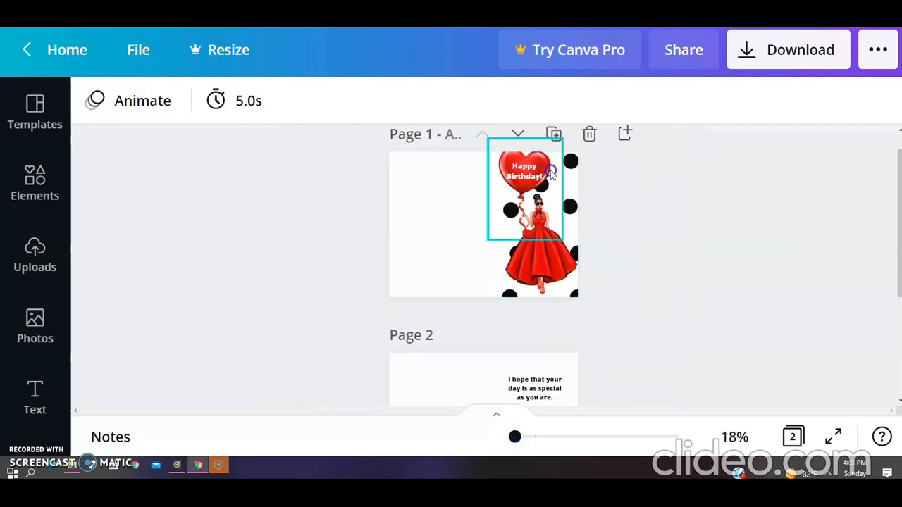
{"action": "left_click", "coordinate": [545, 229]}
{"action": "left_click", "coordinate": [540, 197]}
{"action": "left_click", "coordinate": [541, 250]}
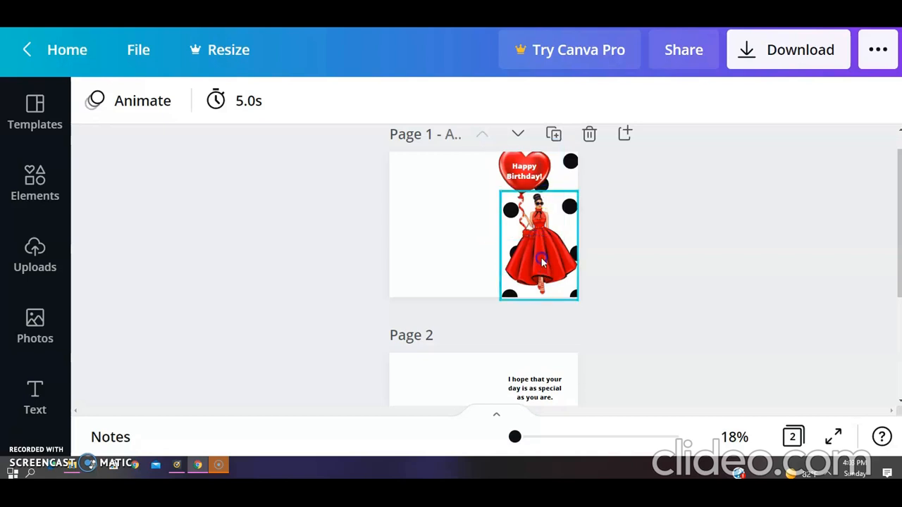
{"action": "left_click", "coordinate": [547, 236]}
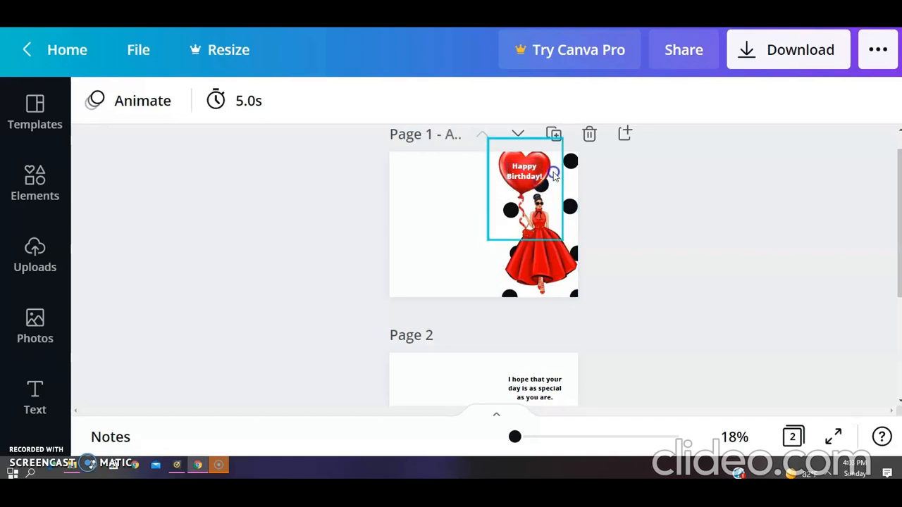
{"action": "left_click", "coordinate": [553, 138]}
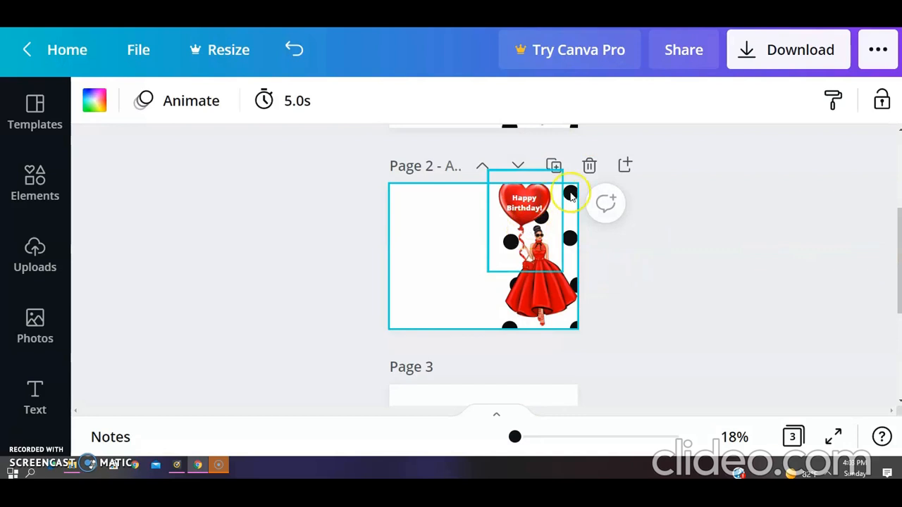
{"action": "left_click", "coordinate": [590, 170]}
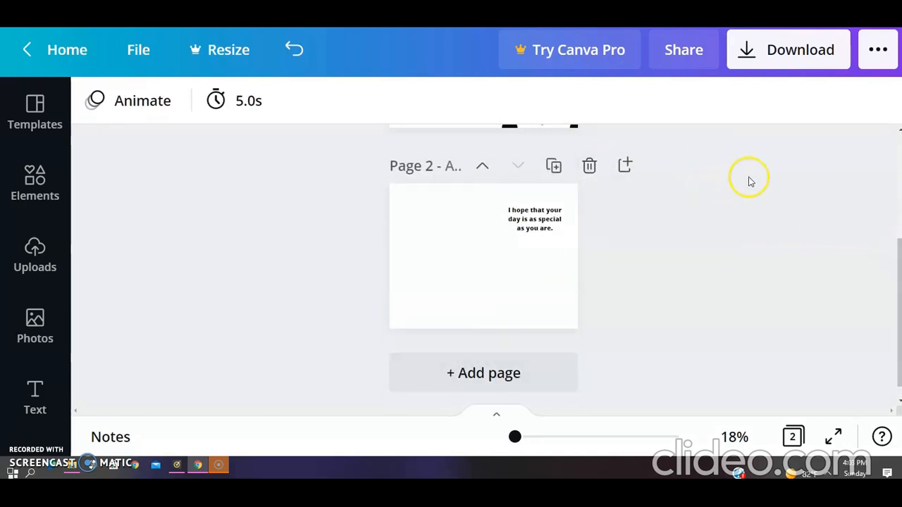
{"action": "left_click_drag", "start_coordinate": [893, 262], "coordinate": [890, 171]}
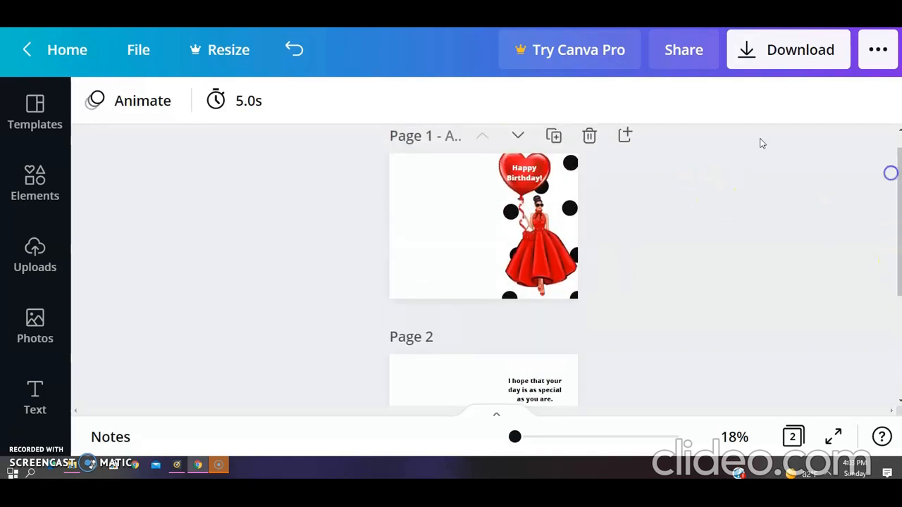
Insert a blank page after page 1 and place the uploaded woman in the long red gown slightly right of its centre.
{"action": "left_click", "coordinate": [625, 136]}
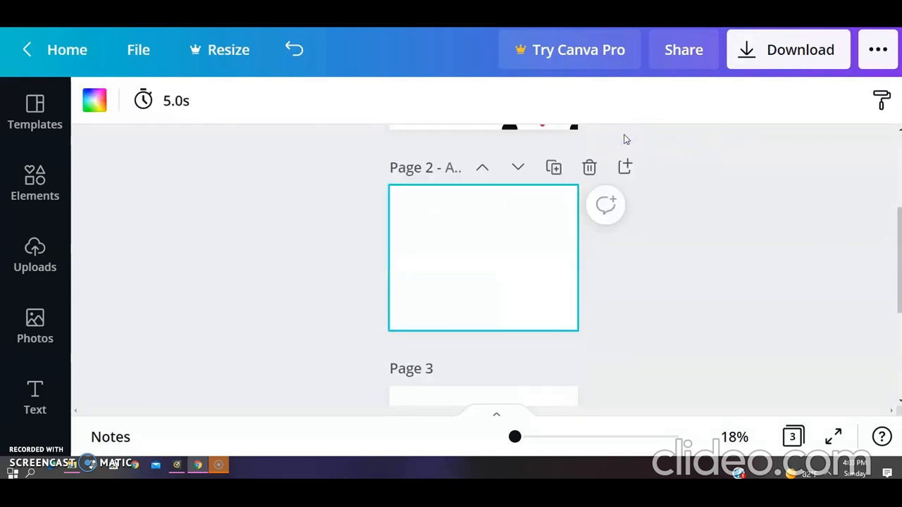
{"action": "left_click", "coordinate": [35, 248]}
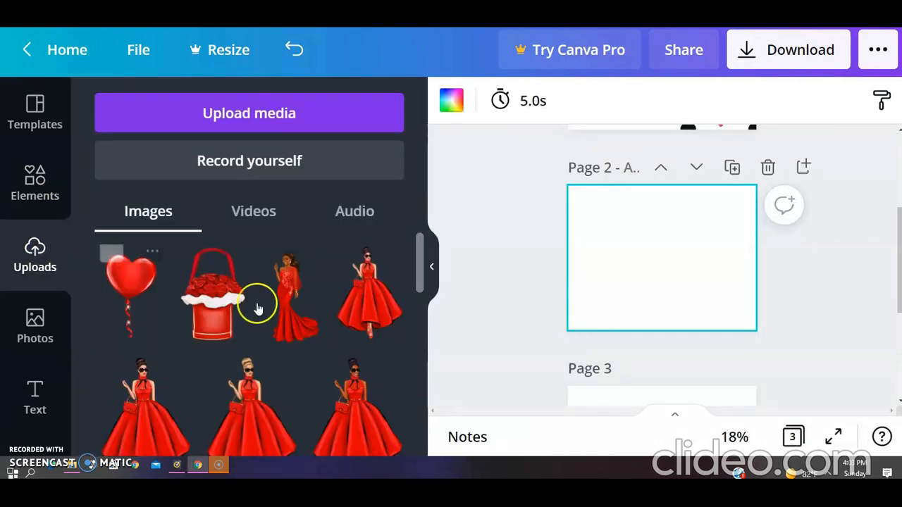
{"action": "left_click", "coordinate": [290, 328]}
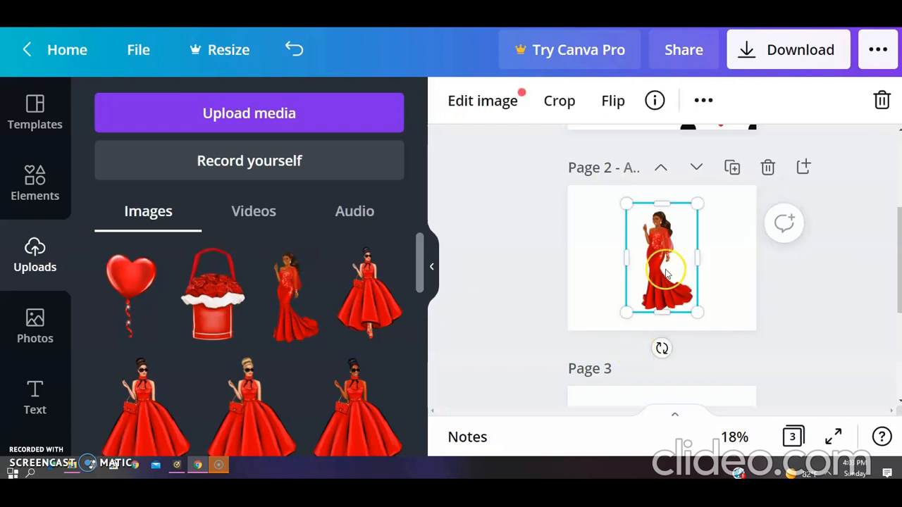
{"action": "left_click_drag", "start_coordinate": [688, 280], "coordinate": [711, 284]}
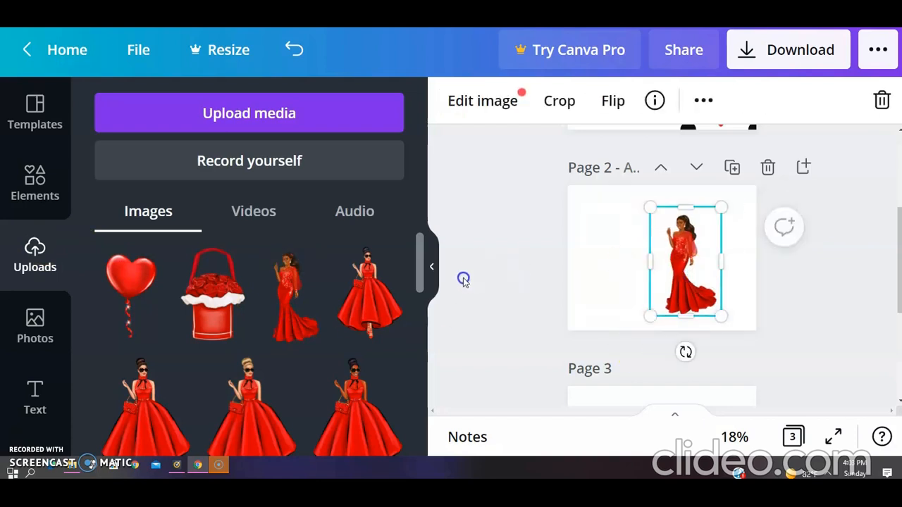
Add the uploaded rose-filled bag and heart balloon to page 2, placing the balloon at the page's left edge.
{"action": "left_click", "coordinate": [205, 306]}
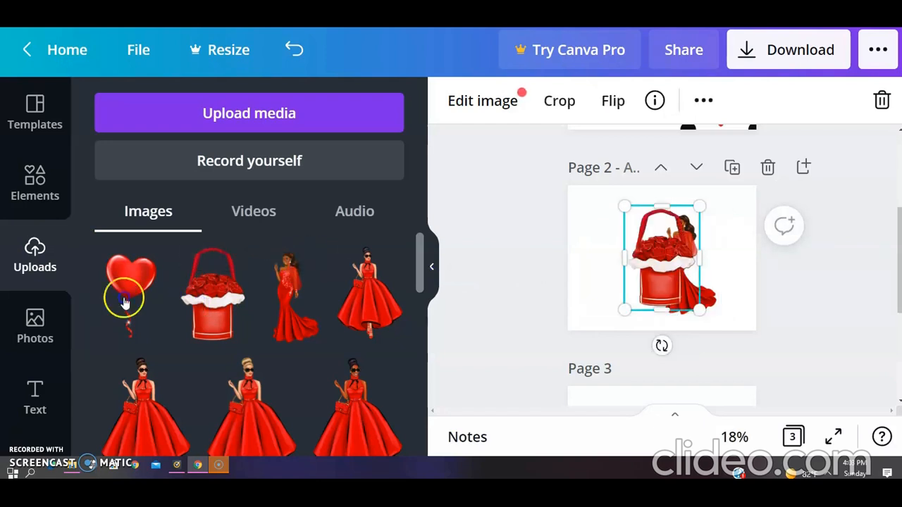
{"action": "left_click", "coordinate": [146, 305]}
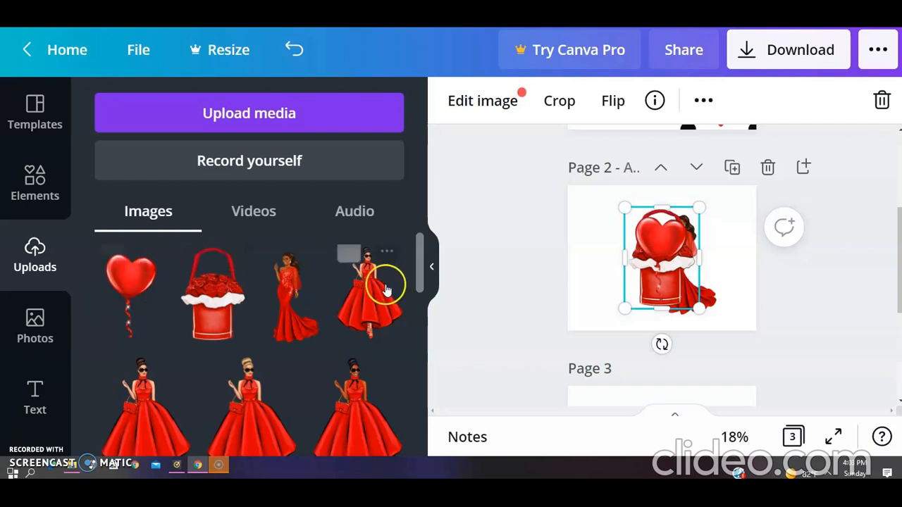
{"action": "left_click", "coordinate": [432, 268]}
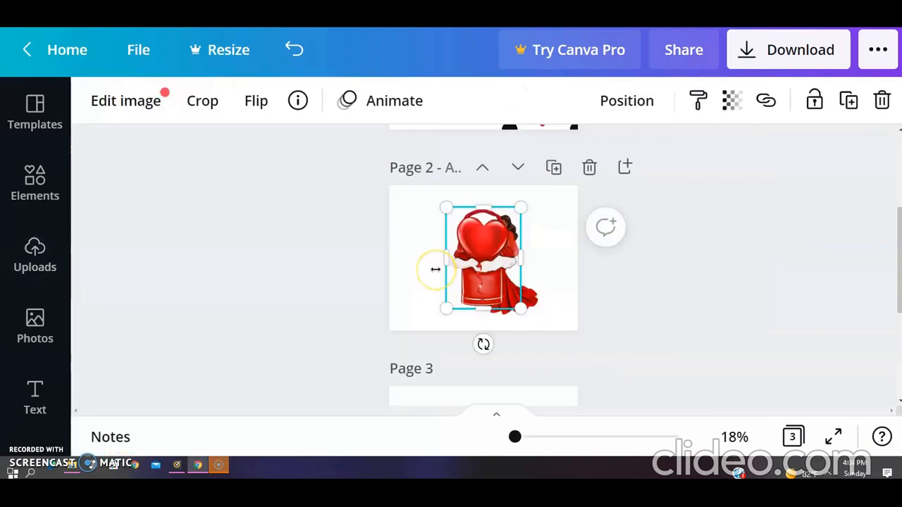
{"action": "left_click_drag", "start_coordinate": [483, 255], "coordinate": [412, 237]}
Shrink the rose-filled bag to handbag size and position it at the woman's lowered hand.
{"action": "left_click", "coordinate": [492, 277]}
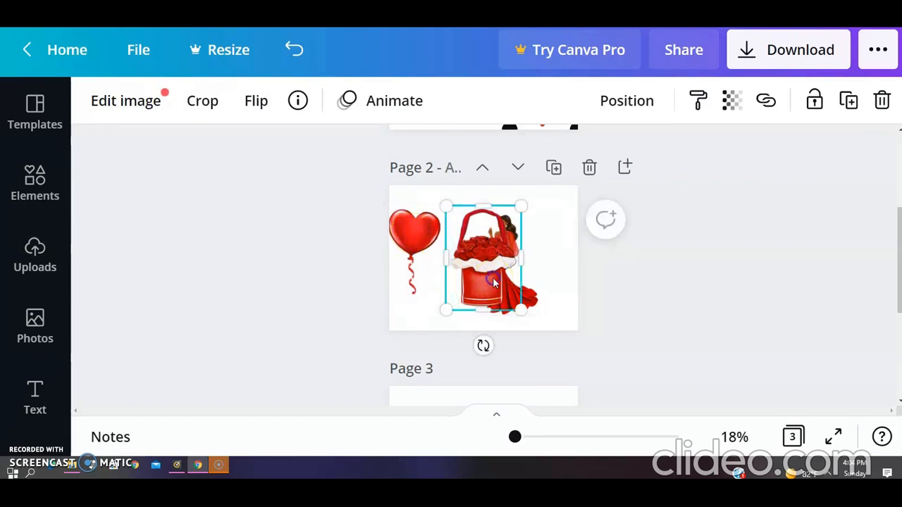
{"action": "left_click_drag", "start_coordinate": [522, 308], "coordinate": [459, 231]}
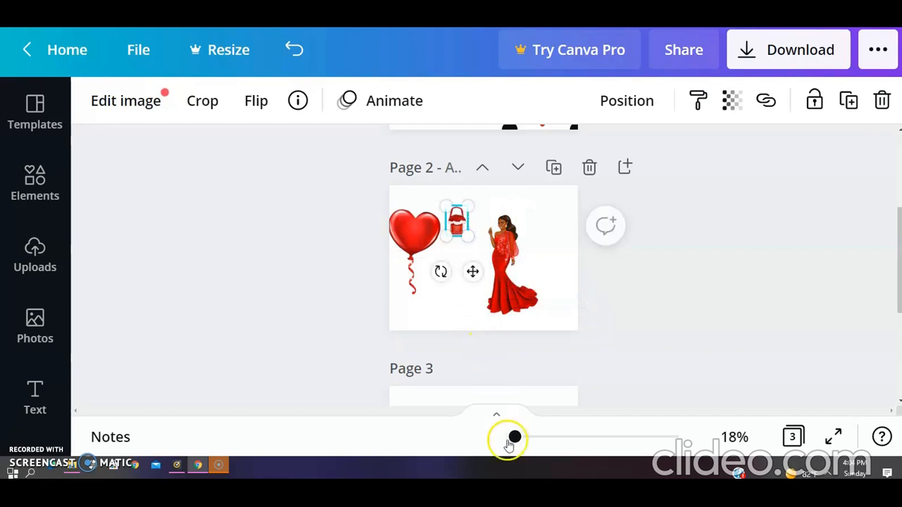
{"action": "left_click_drag", "start_coordinate": [514, 437], "coordinate": [522, 437]}
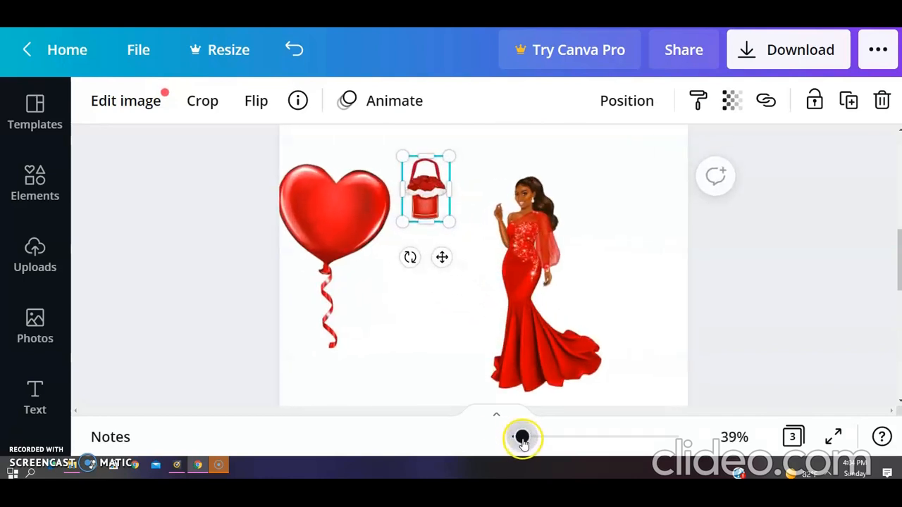
{"action": "left_click_drag", "start_coordinate": [432, 202], "coordinate": [558, 319]}
{"action": "left_click", "coordinate": [659, 262]}
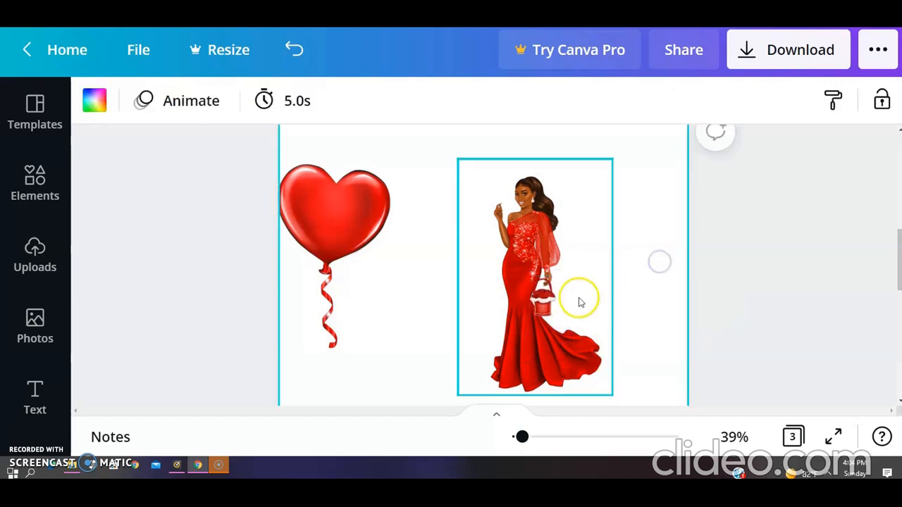
{"action": "left_click_drag", "start_coordinate": [544, 302], "coordinate": [555, 300]}
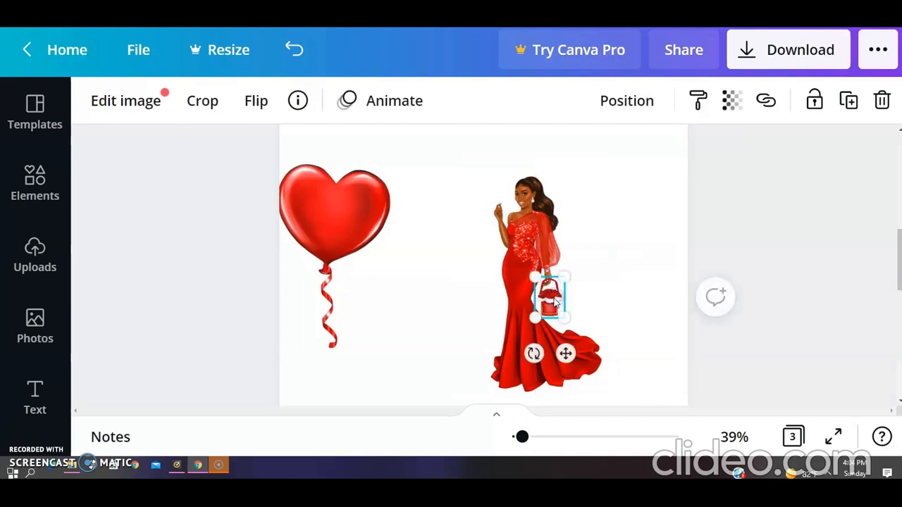
Send the rose-filled bag to the back, behind the woman's image.
{"action": "right_click", "coordinate": [555, 301]}
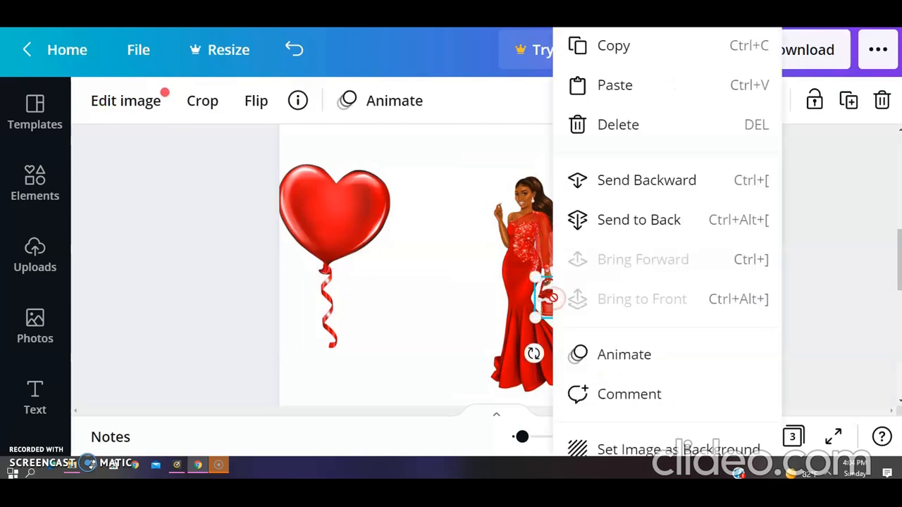
{"action": "left_click", "coordinate": [651, 227]}
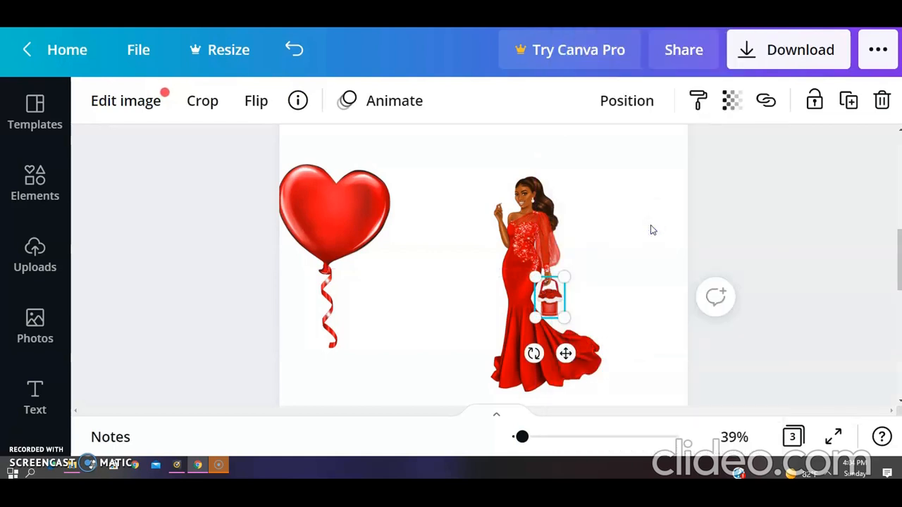
{"action": "left_click", "coordinate": [651, 226]}
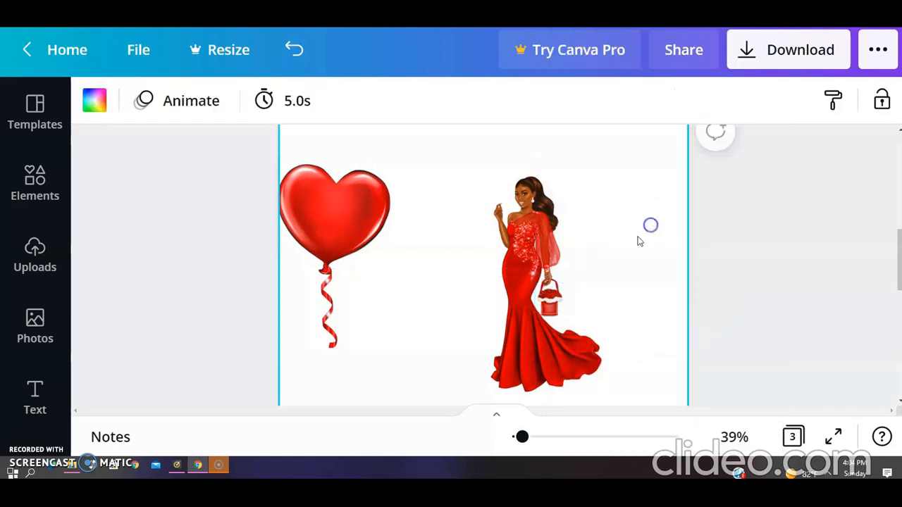
Move the woman in the long gown to the left, away from the rose-filled bag behind her image.
{"action": "left_click", "coordinate": [541, 302]}
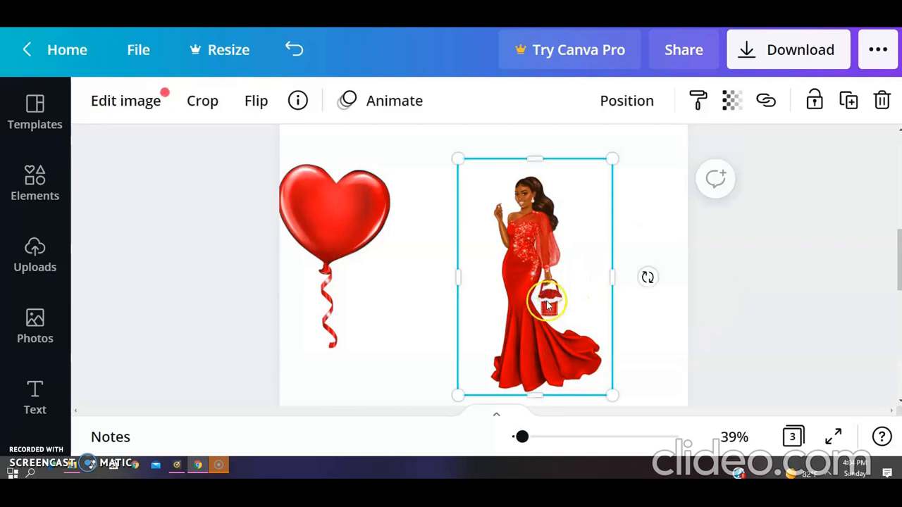
{"action": "left_click_drag", "start_coordinate": [547, 311], "coordinate": [544, 298]}
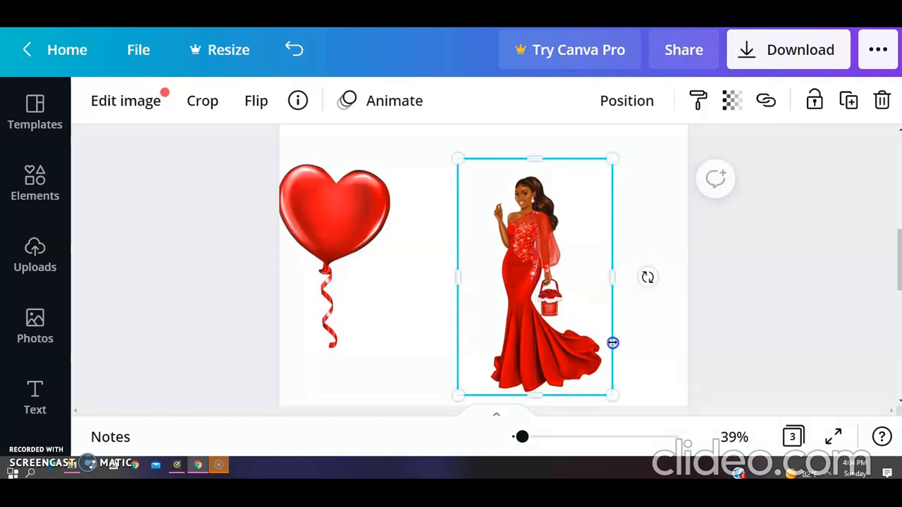
{"action": "left_click", "coordinate": [631, 349]}
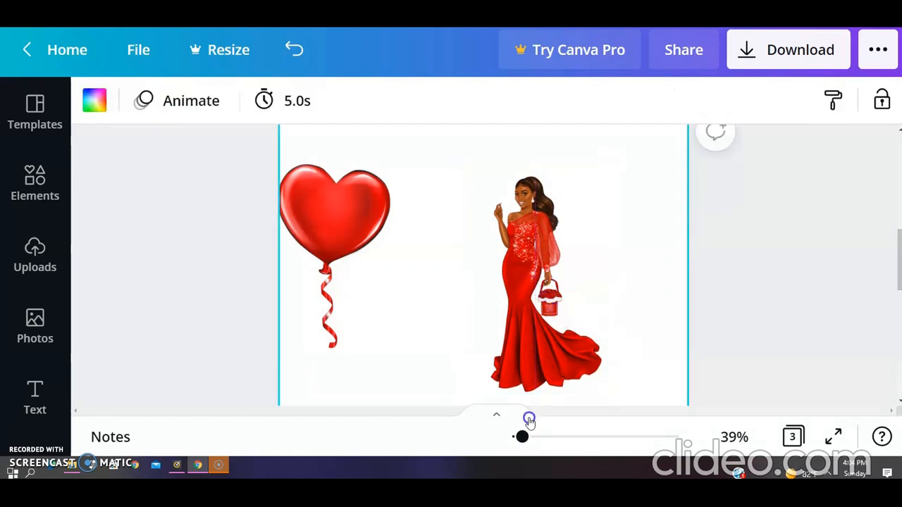
{"action": "left_click_drag", "start_coordinate": [528, 437], "coordinate": [535, 436]}
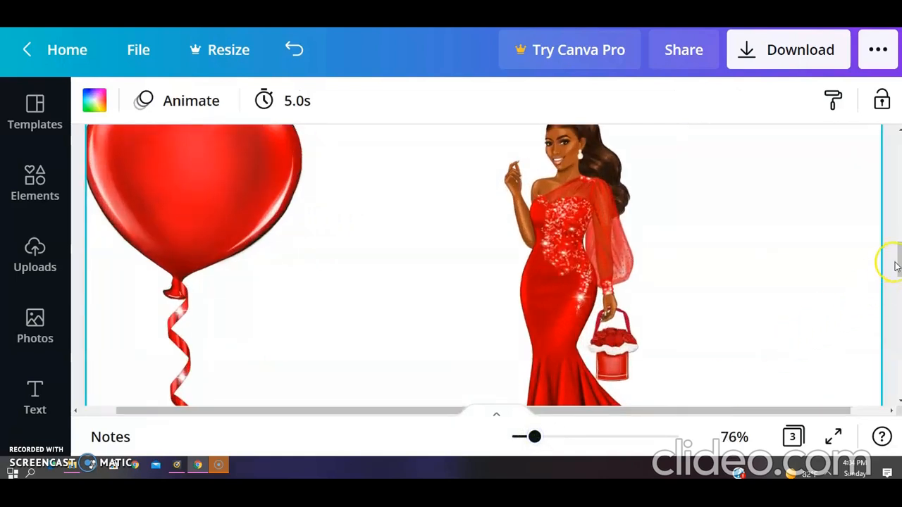
{"action": "scroll", "coordinate": [899, 261], "scroll_direction": "down", "scroll_amount": 3}
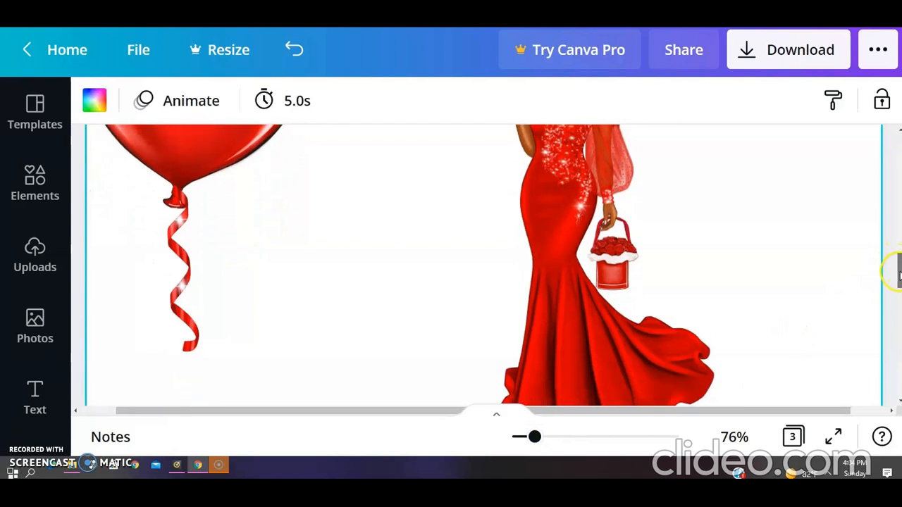
{"action": "left_click", "coordinate": [611, 259]}
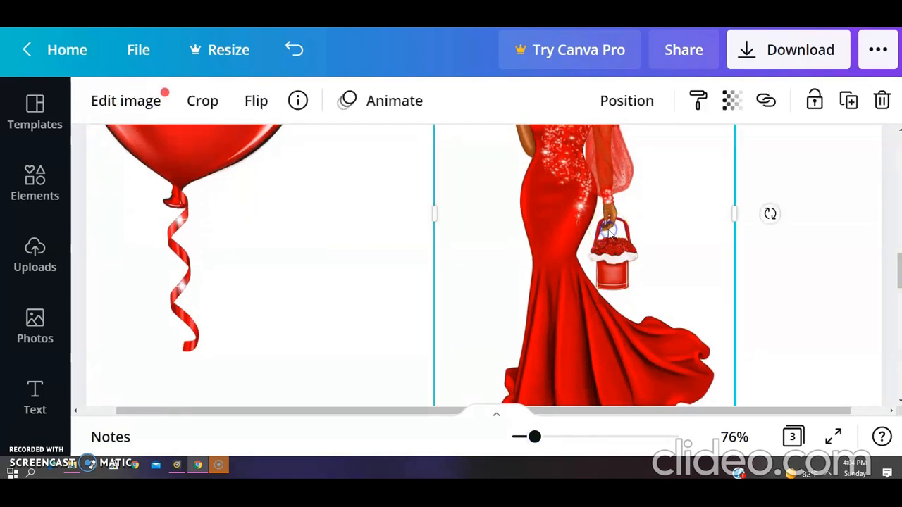
{"action": "left_click_drag", "start_coordinate": [578, 327], "coordinate": [461, 326]}
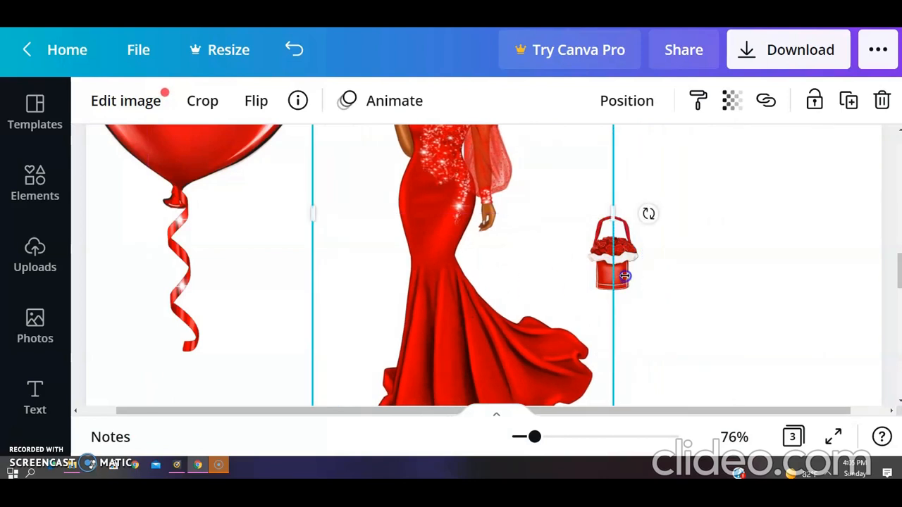
Move the rose-filled bag back under the woman's lowered hand and enlarge it slightly.
{"action": "left_click", "coordinate": [688, 269]}
{"action": "left_click_drag", "start_coordinate": [615, 260], "coordinate": [499, 263]}
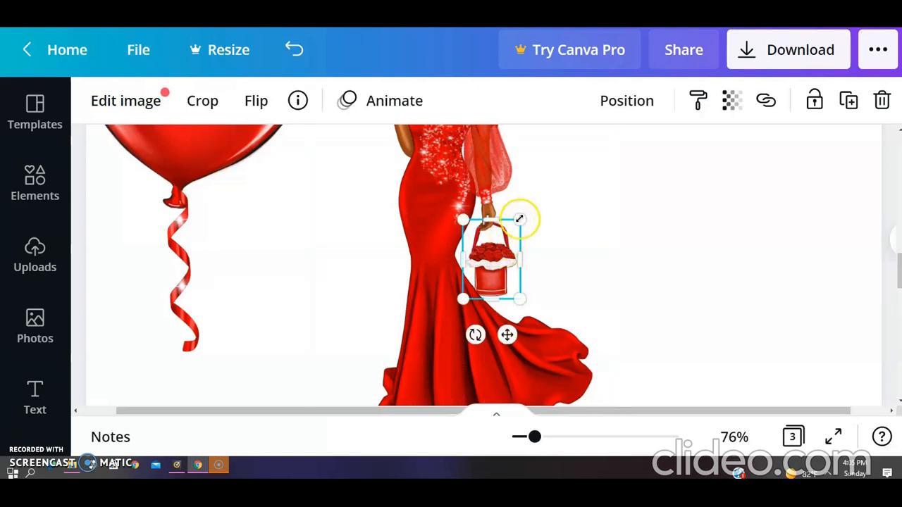
{"action": "left_click_drag", "start_coordinate": [525, 215], "coordinate": [527, 212]}
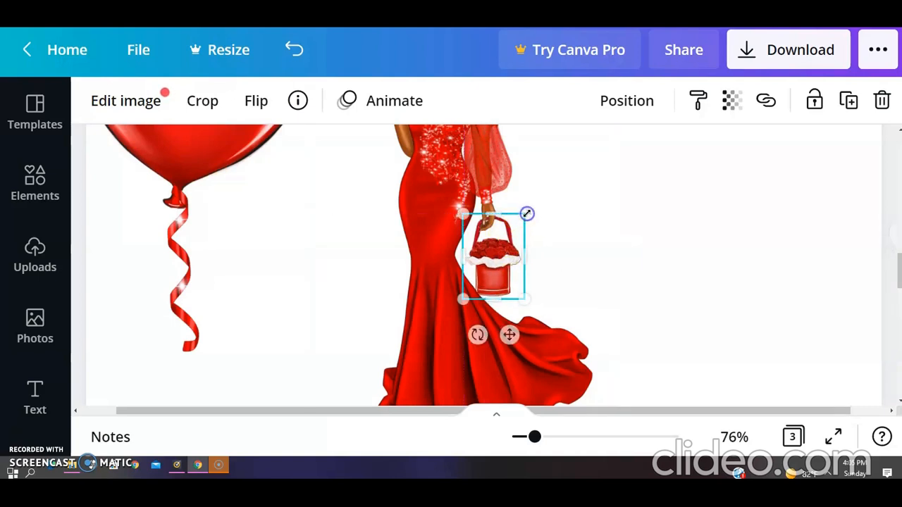
Bring the woman's image forward so her lowered hand sits in front of the rose-filled bag's handle.
{"action": "right_click", "coordinate": [501, 251]}
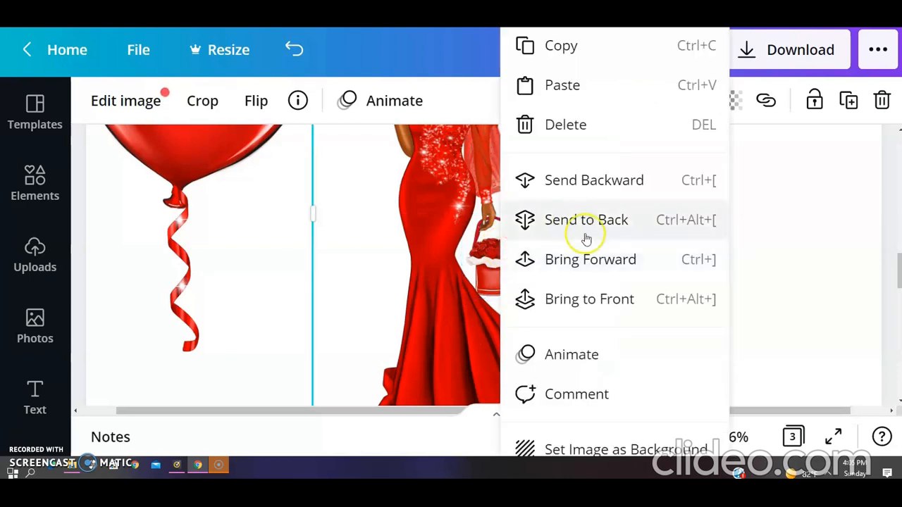
{"action": "left_click", "coordinate": [593, 277]}
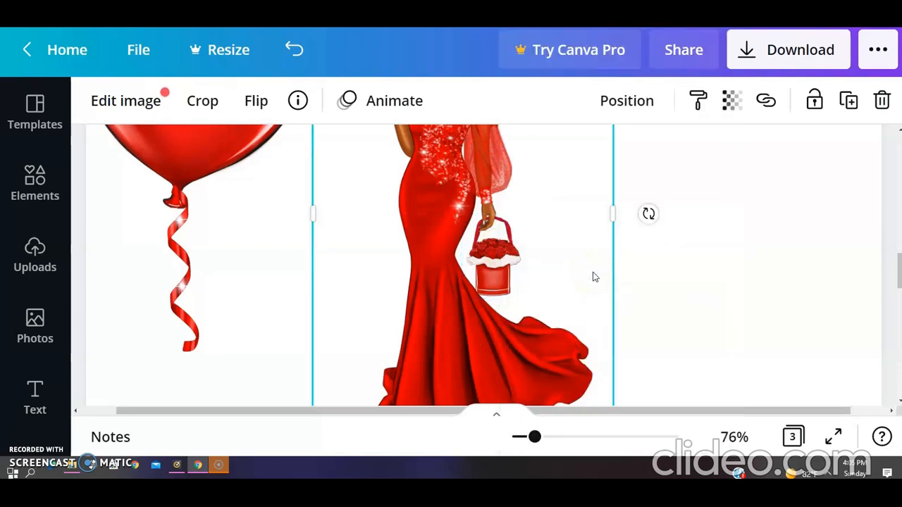
{"action": "left_click", "coordinate": [695, 302]}
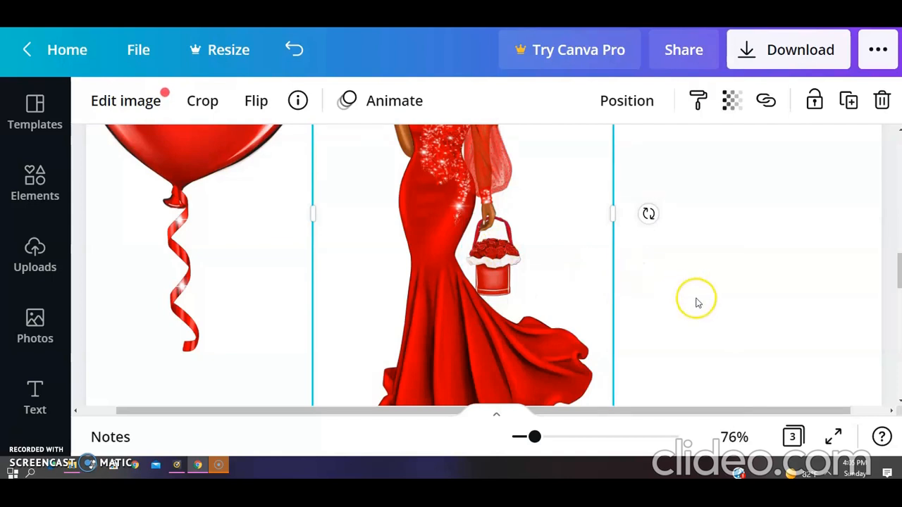
{"action": "left_click", "coordinate": [492, 266]}
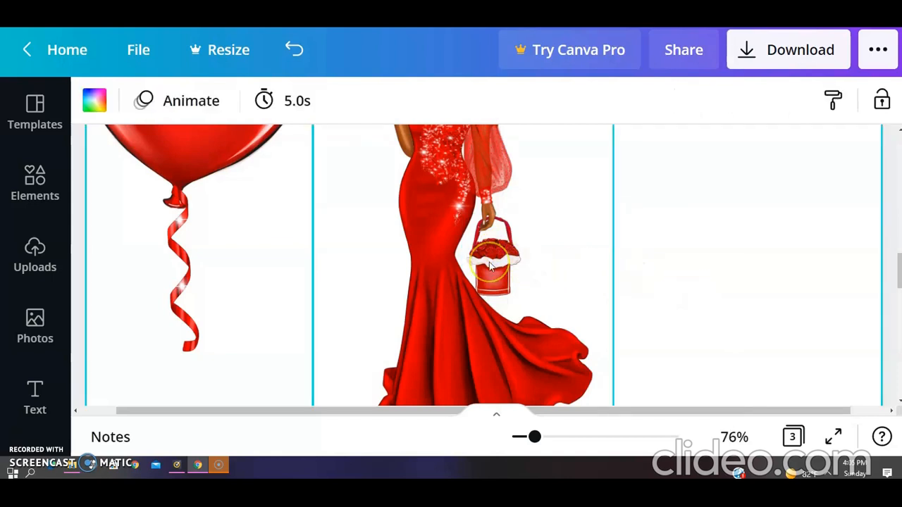
{"action": "mouse_move", "coordinate": [492, 266]}
{"action": "left_mouse_down"}
{"action": "mouse_move", "coordinate": [499, 268]}
{"action": "mouse_move", "coordinate": [484, 262]}
{"action": "mouse_move", "coordinate": [506, 273]}
{"action": "mouse_move", "coordinate": [488, 265]}
{"action": "left_mouse_up"}
{"action": "left_click", "coordinate": [664, 312]}
Move the heart balloon over to the woman so its ribbon passes behind her raised hand.
{"action": "left_click_drag", "start_coordinate": [532, 425], "coordinate": [519, 431]}
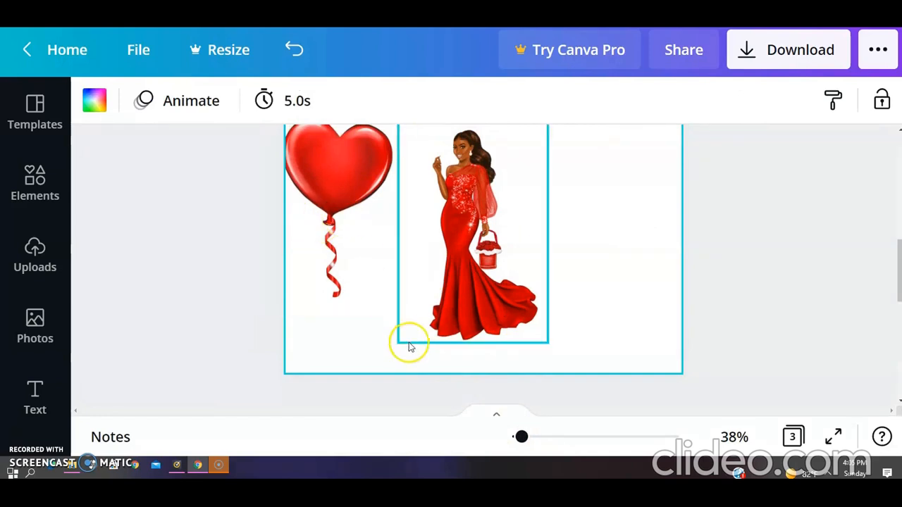
{"action": "left_click", "coordinate": [321, 297]}
{"action": "left_click_drag", "start_coordinate": [260, 312], "coordinate": [383, 260]}
{"action": "left_click", "coordinate": [521, 438]}
{"action": "left_click_drag", "start_coordinate": [522, 439], "coordinate": [546, 437]}
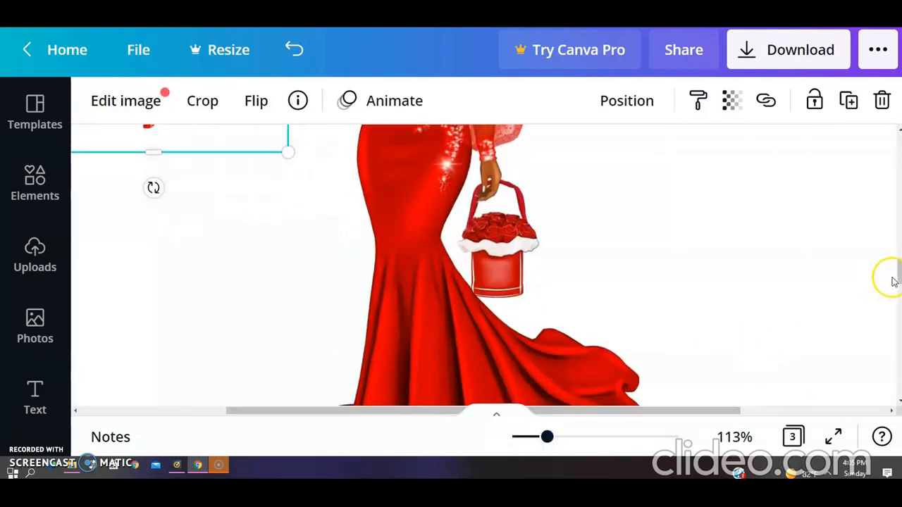
{"action": "left_click_drag", "start_coordinate": [896, 270], "coordinate": [895, 249]}
{"action": "left_click", "coordinate": [641, 222]}
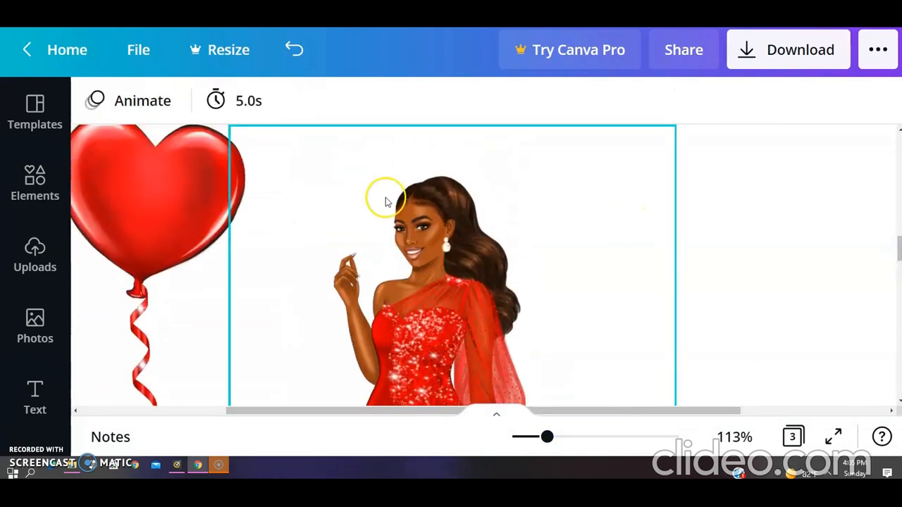
{"action": "left_click_drag", "start_coordinate": [154, 198], "coordinate": [374, 136]}
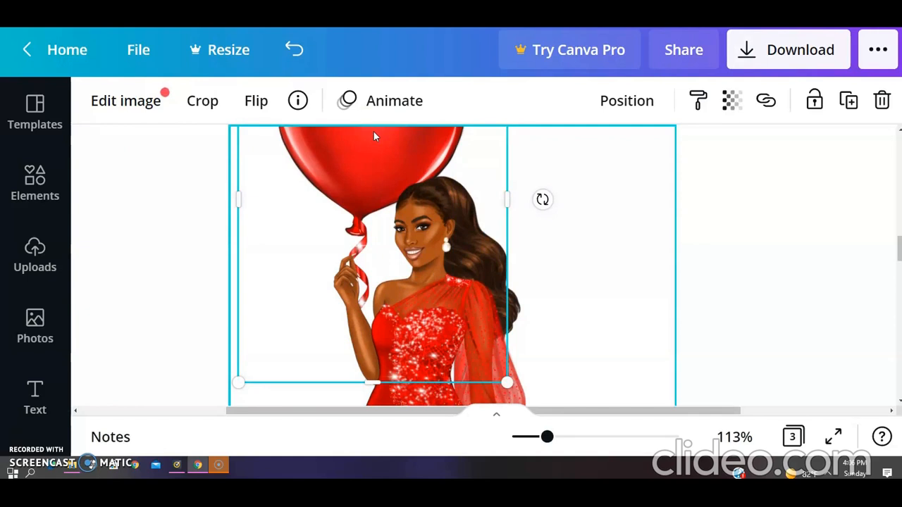
{"action": "left_click", "coordinate": [754, 255]}
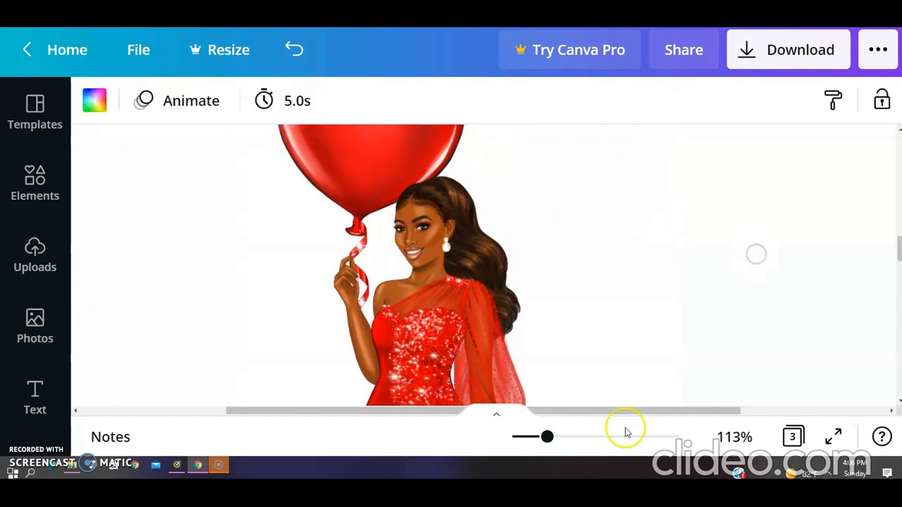
Tilt the heart balloon slightly counterclockwise and shift it up and left, clear of the woman's head.
{"action": "left_click_drag", "start_coordinate": [545, 436], "coordinate": [528, 437]}
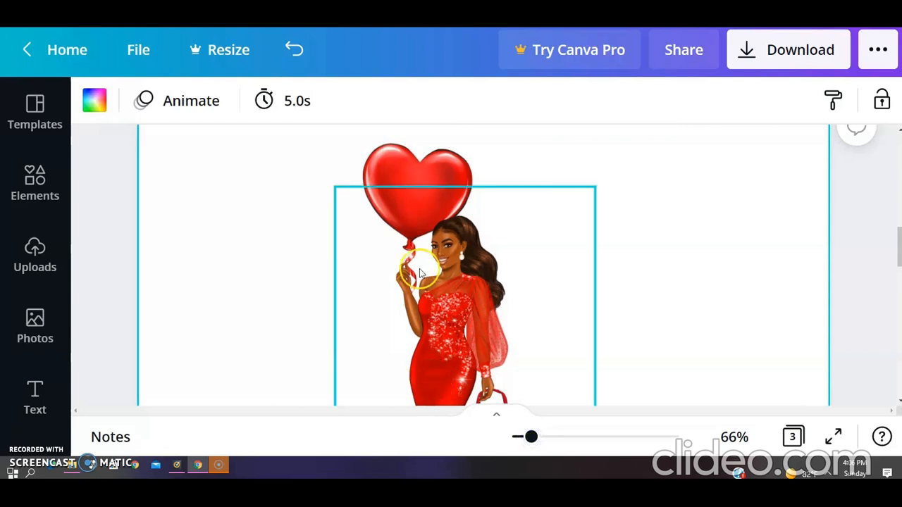
{"action": "left_click", "coordinate": [396, 236]}
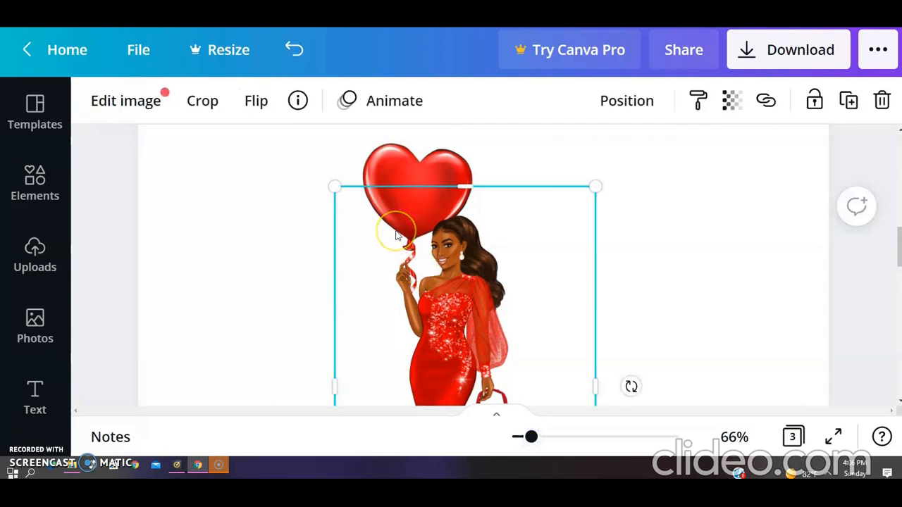
{"action": "left_click", "coordinate": [420, 167]}
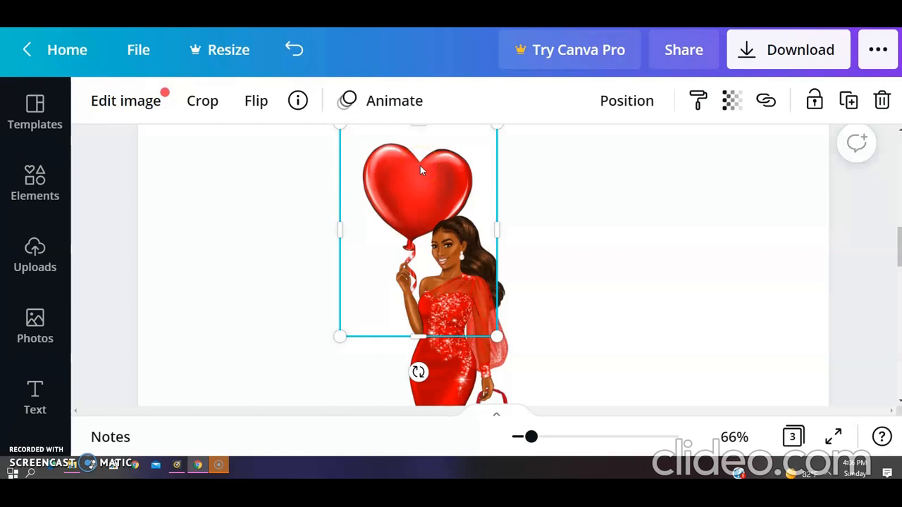
{"action": "left_click", "coordinate": [419, 372]}
{"action": "left_click_drag", "start_coordinate": [419, 373], "coordinate": [428, 371]}
{"action": "left_click", "coordinate": [410, 238]}
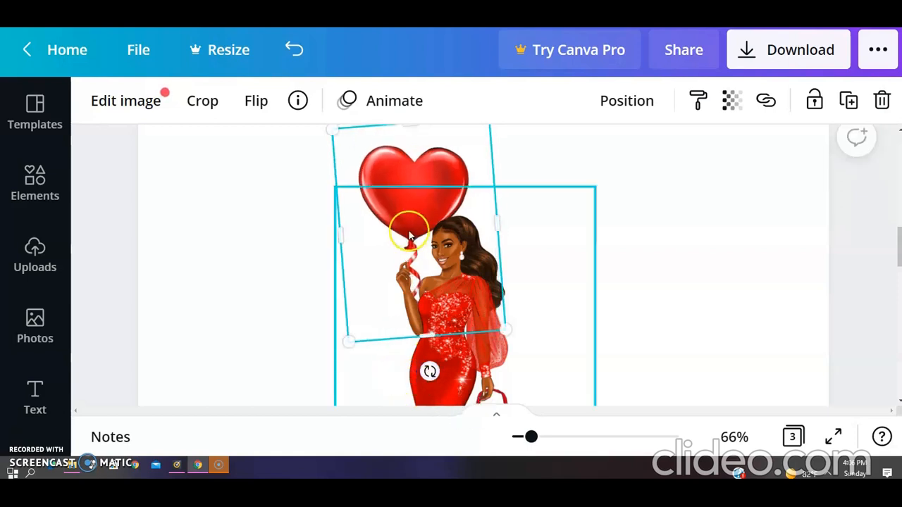
{"action": "left_click_drag", "start_coordinate": [418, 159], "coordinate": [403, 137]}
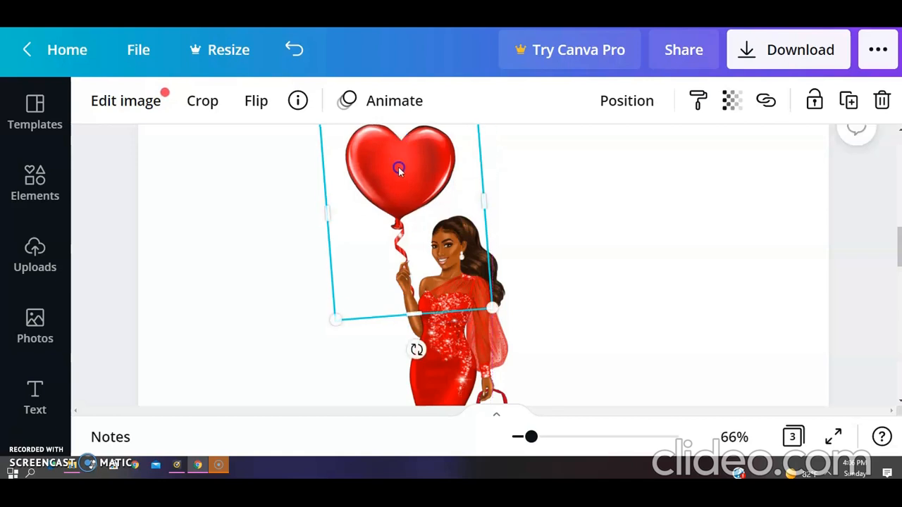
Bring the heart balloon to the front, over the woman's raised hand.
{"action": "right_click", "coordinate": [398, 169]}
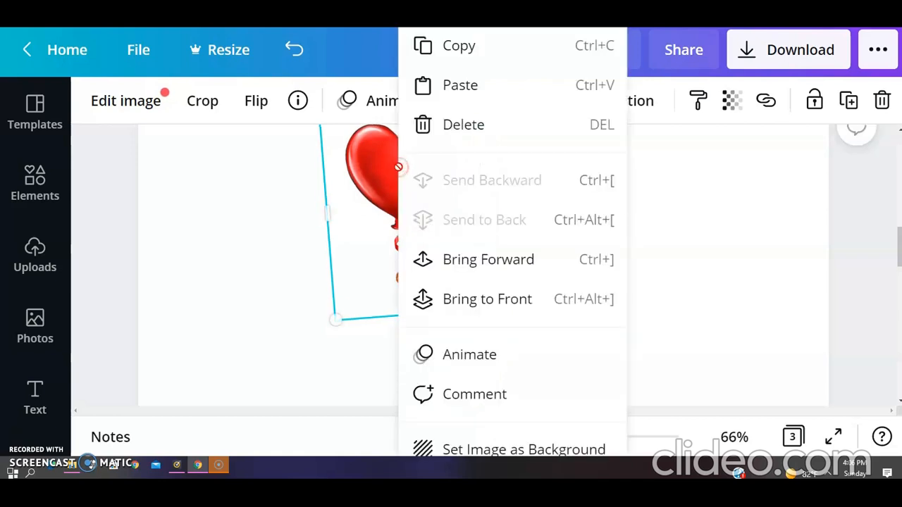
{"action": "left_click", "coordinate": [474, 301]}
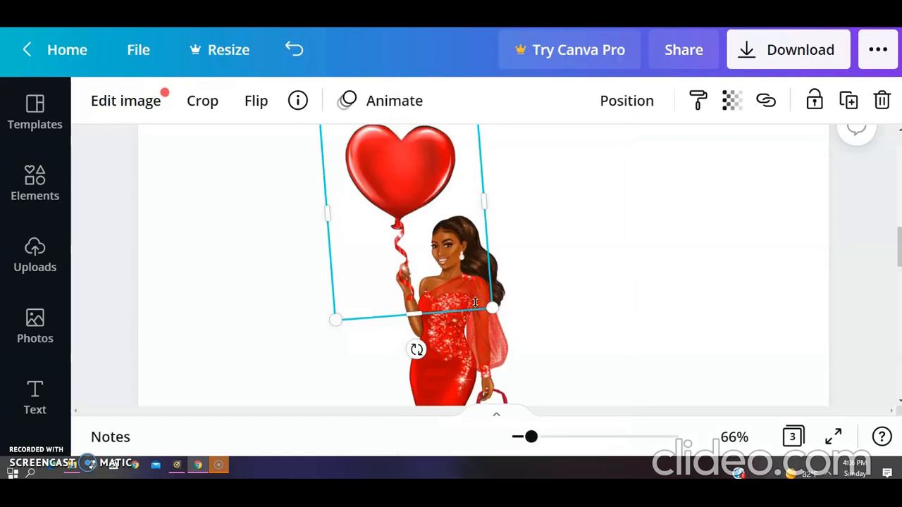
{"action": "left_click", "coordinate": [647, 292]}
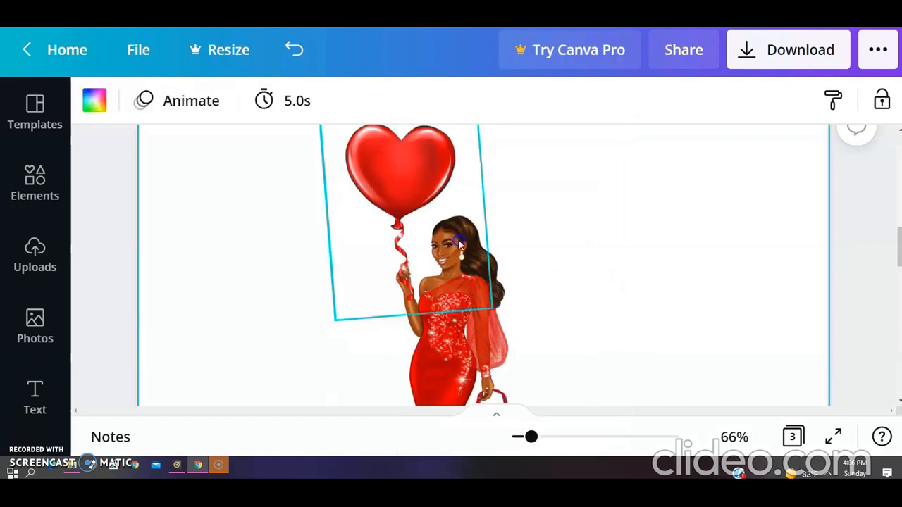
Raise the heart balloon until its ribbon ends at the woman's raised fingers, and send it to the back.
{"action": "left_click", "coordinate": [435, 197]}
{"action": "left_click_drag", "start_coordinate": [528, 435], "coordinate": [554, 436]}
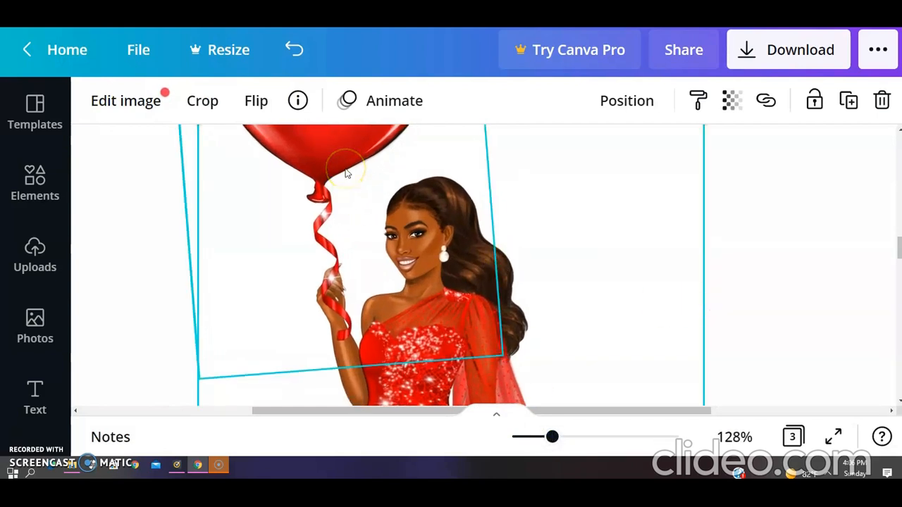
{"action": "left_click_drag", "start_coordinate": [344, 158], "coordinate": [336, 98]}
{"action": "right_click", "coordinate": [336, 197]}
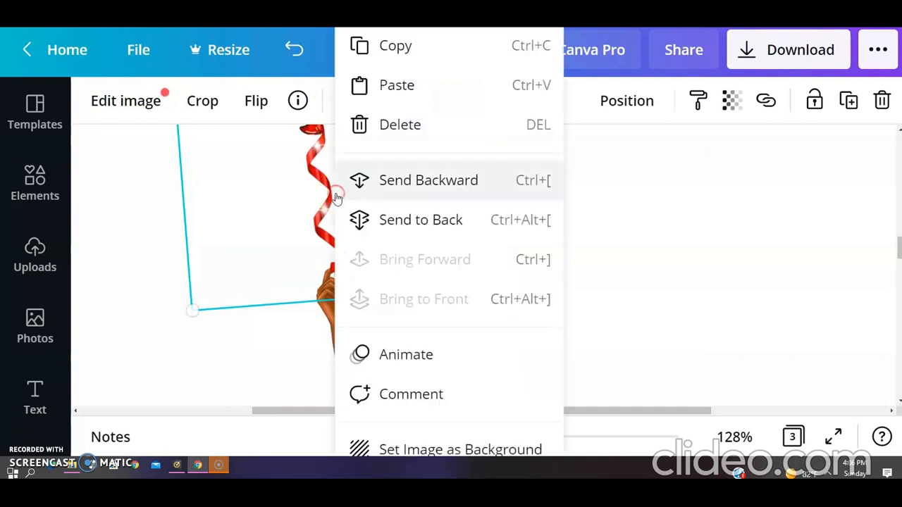
{"action": "left_click", "coordinate": [394, 220]}
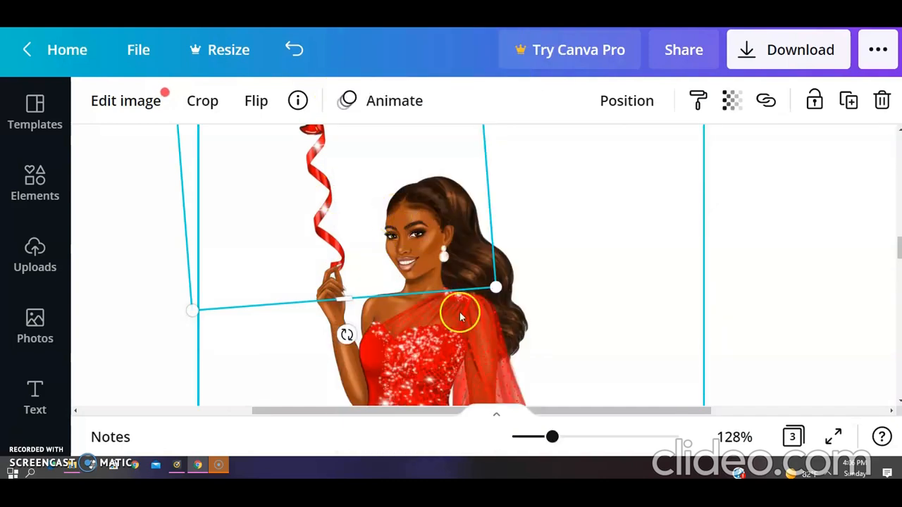
Shrink the heart balloon so it fits inside page 2, and reposition its ribbon end at the raised hand.
{"action": "left_click_drag", "start_coordinate": [550, 436], "coordinate": [520, 438]}
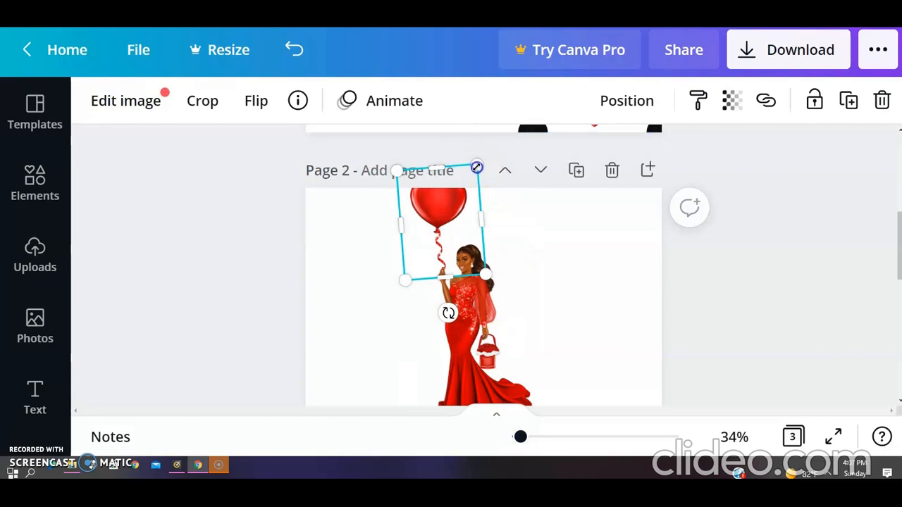
{"action": "left_click_drag", "start_coordinate": [475, 169], "coordinate": [454, 216]}
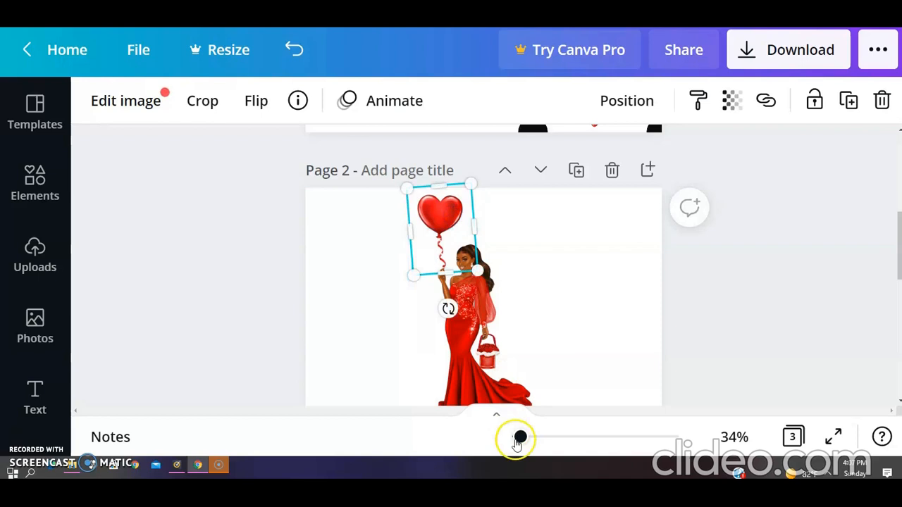
{"action": "left_click_drag", "start_coordinate": [520, 437], "coordinate": [524, 438]}
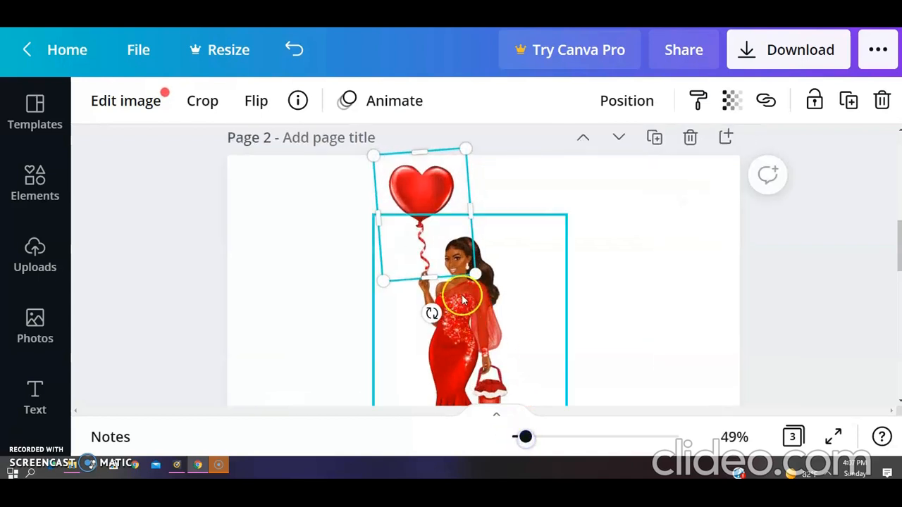
{"action": "left_click_drag", "start_coordinate": [428, 202], "coordinate": [429, 203]}
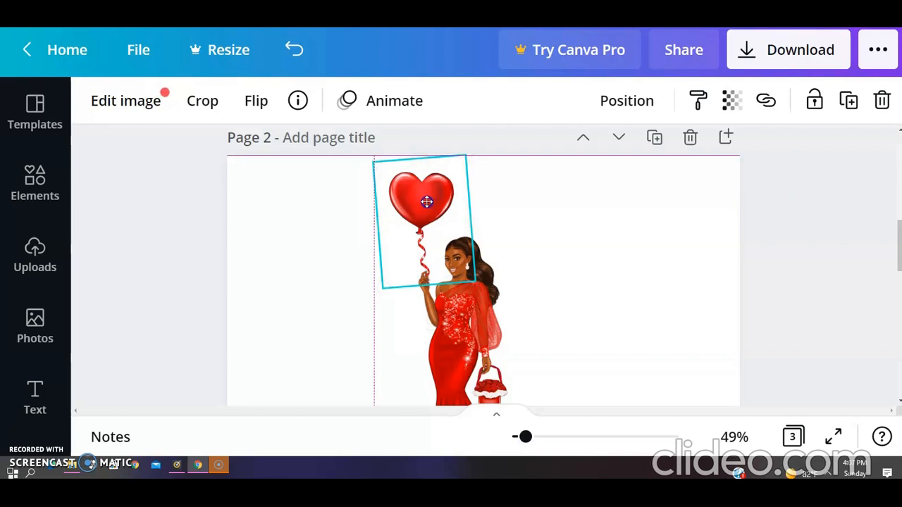
{"action": "left_click_drag", "start_coordinate": [425, 202], "coordinate": [427, 203]}
Tilt the heart balloon slightly clockwise and shift it right, keeping its ribbon beside the woman's raised fingers.
{"action": "left_click_drag", "start_coordinate": [522, 435], "coordinate": [540, 436]}
{"action": "left_click", "coordinate": [568, 310]}
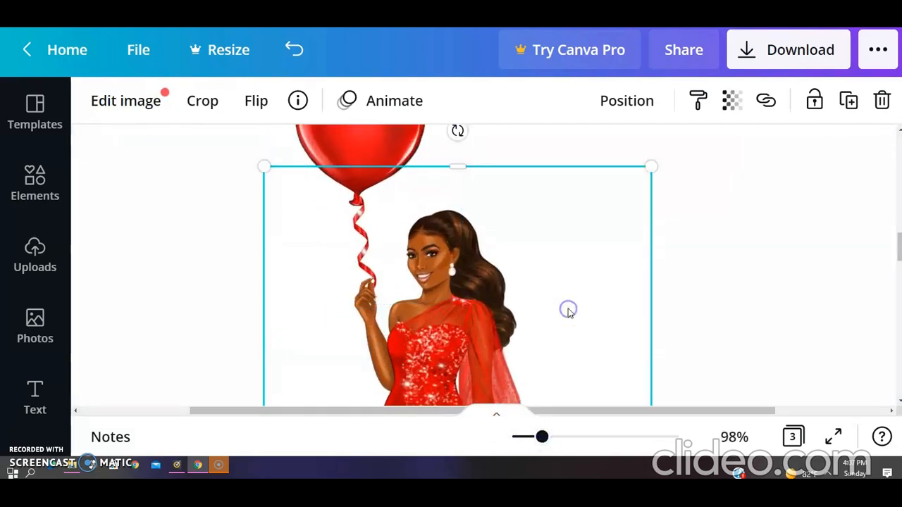
{"action": "left_click", "coordinate": [734, 305]}
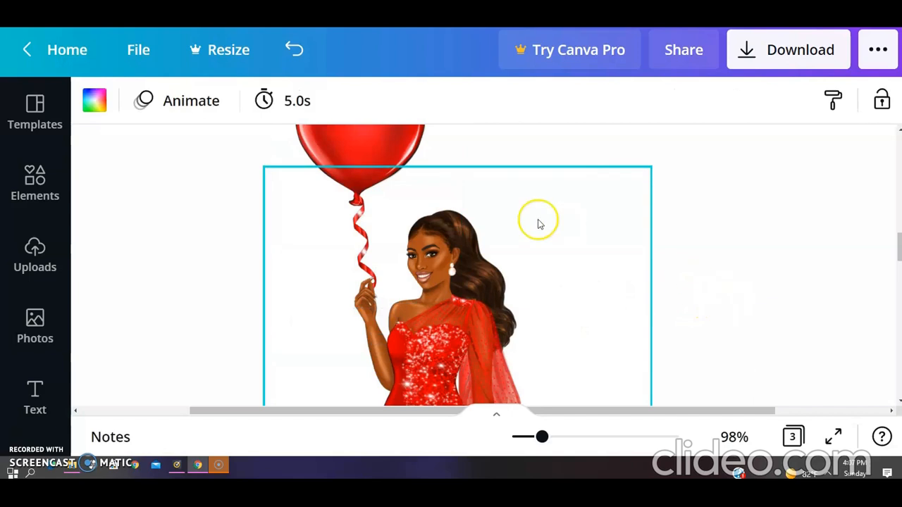
{"action": "left_click", "coordinate": [370, 139]}
{"action": "mouse_move", "coordinate": [367, 146]}
{"action": "left_mouse_down"}
{"action": "mouse_move", "coordinate": [362, 150]}
{"action": "mouse_move", "coordinate": [377, 147]}
{"action": "left_mouse_up"}
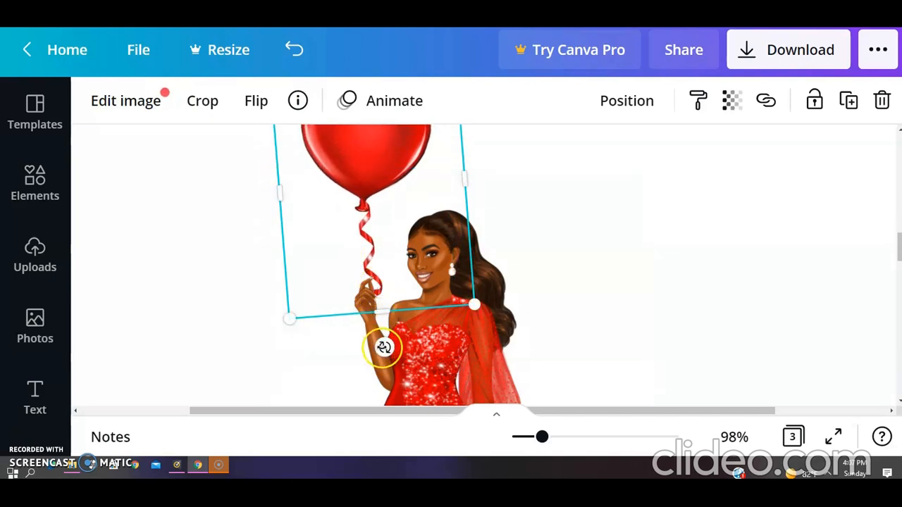
{"action": "left_click_drag", "start_coordinate": [384, 347], "coordinate": [361, 344]}
{"action": "left_click_drag", "start_coordinate": [413, 151], "coordinate": [420, 152]}
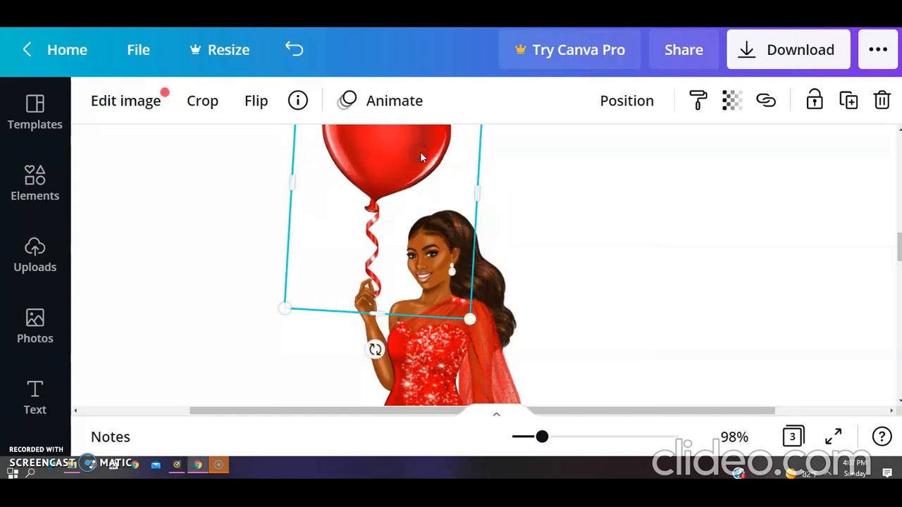
Flip the heart balloon horizontally and move its ribbon end back onto the woman's raised fingers.
{"action": "left_click", "coordinate": [258, 107]}
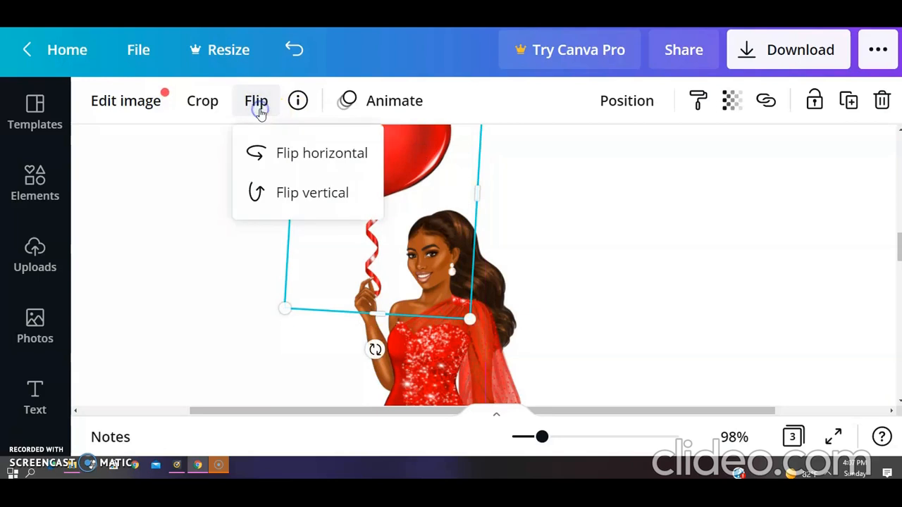
{"action": "left_click", "coordinate": [299, 149]}
{"action": "left_click_drag", "start_coordinate": [414, 166], "coordinate": [398, 175]}
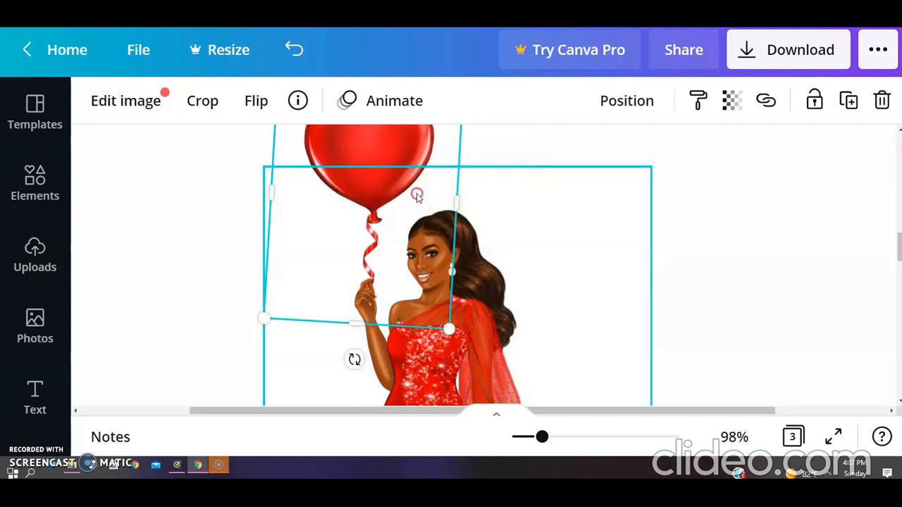
Send the woman's image to the back so the balloon's ribbon lies over her raised hand.
{"action": "right_click", "coordinate": [416, 197]}
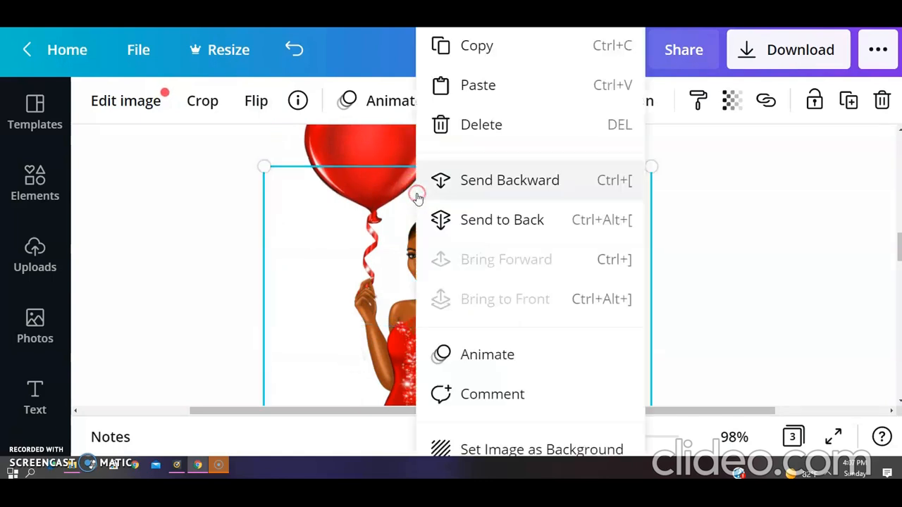
{"action": "left_click", "coordinate": [492, 237]}
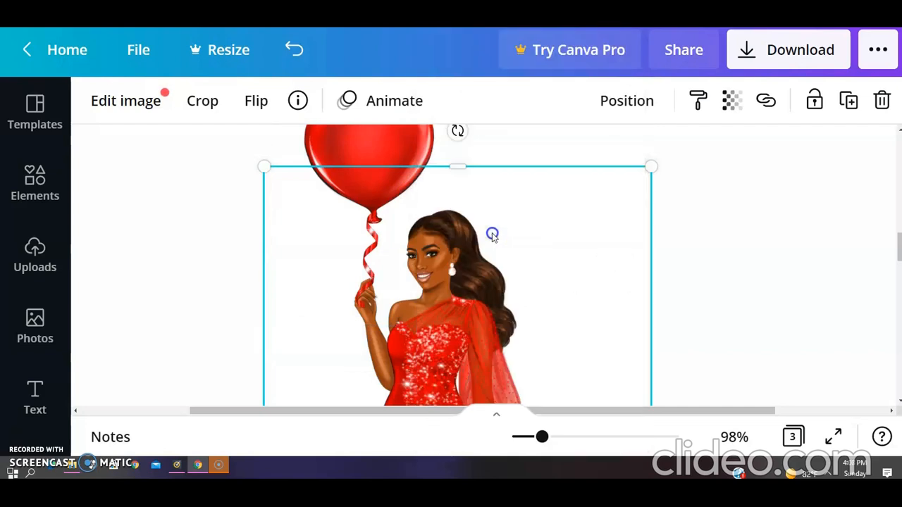
{"action": "left_click", "coordinate": [703, 271]}
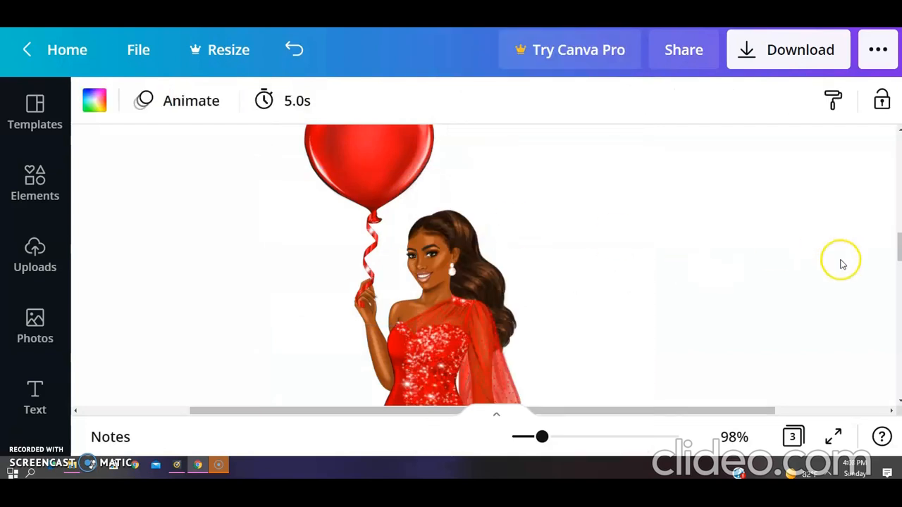
{"action": "mouse_move", "coordinate": [540, 437]}
{"action": "left_mouse_down"}
{"action": "mouse_move", "coordinate": [518, 442]}
{"action": "mouse_move", "coordinate": [533, 445]}
{"action": "left_mouse_up"}
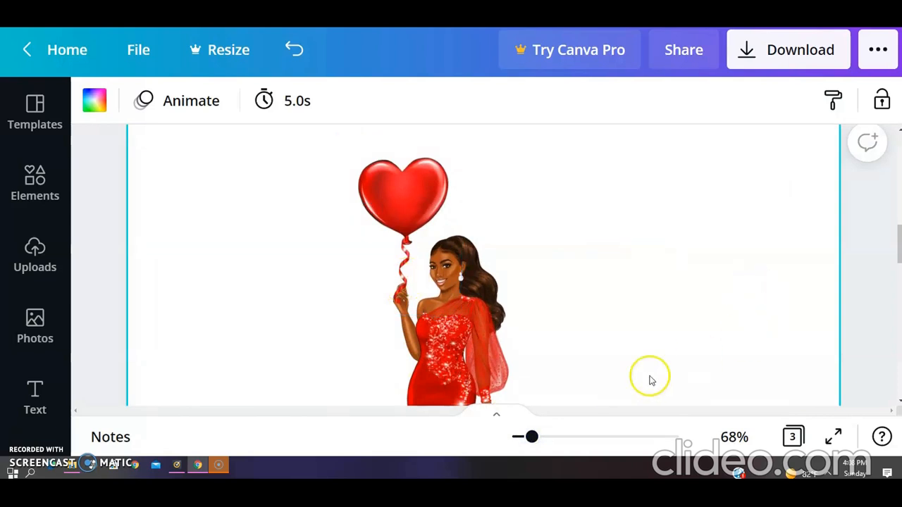
{"action": "left_click_drag", "start_coordinate": [532, 437], "coordinate": [516, 438]}
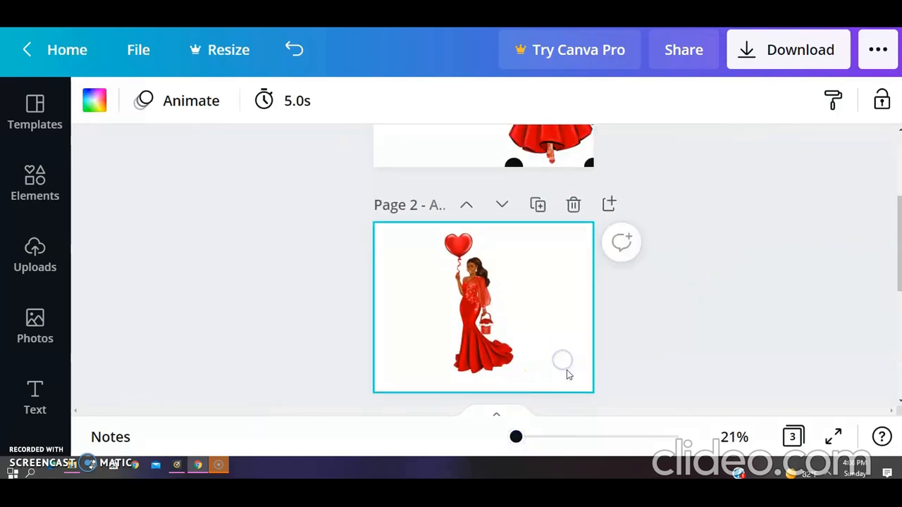
Group the woman, heart balloon and bag on page 2 and move the group to the page's lower-right corner.
{"action": "left_click_drag", "start_coordinate": [555, 373], "coordinate": [374, 240]}
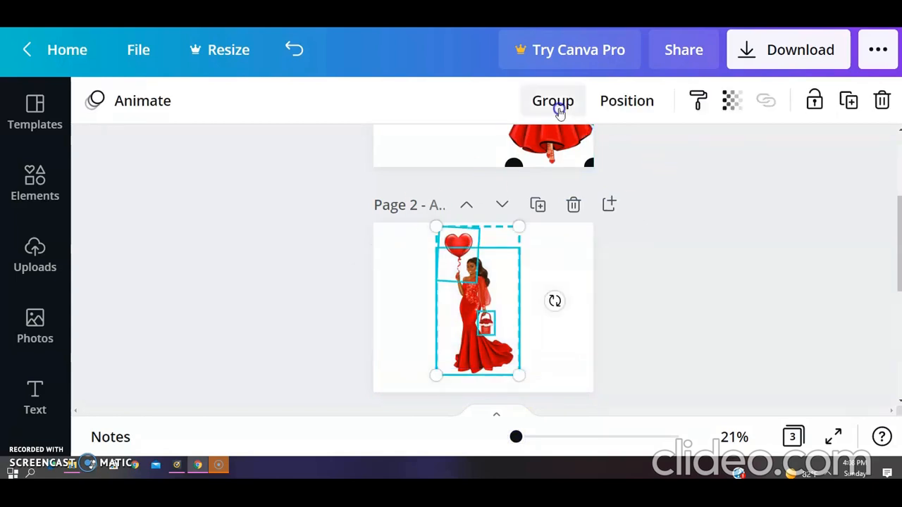
{"action": "left_click", "coordinate": [558, 107]}
{"action": "left_click_drag", "start_coordinate": [506, 309], "coordinate": [564, 319]}
{"action": "left_click", "coordinate": [568, 323]}
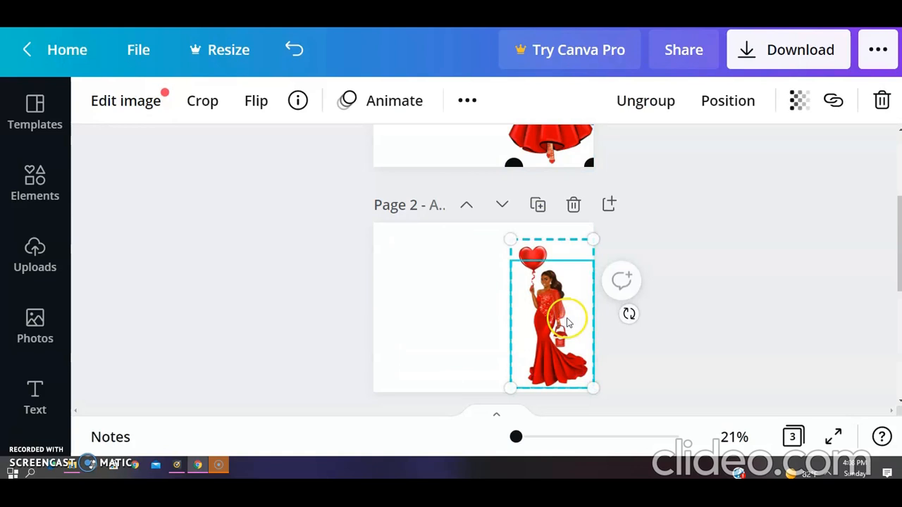
{"action": "left_click", "coordinate": [664, 346]}
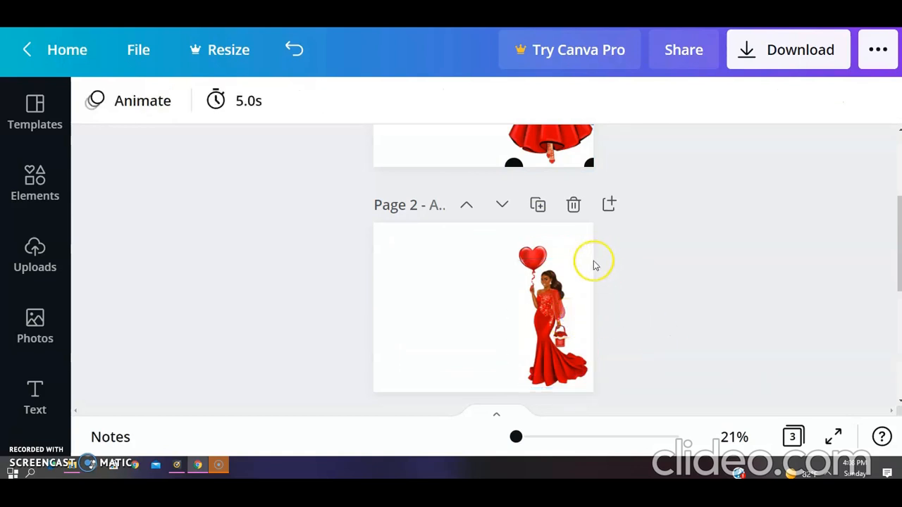
Shrink the grouped artwork slightly and position it against page 2's right edge, leaving room above the balloon.
{"action": "left_click", "coordinate": [570, 258]}
{"action": "left_click_drag", "start_coordinate": [592, 241], "coordinate": [585, 252]}
{"action": "mouse_move", "coordinate": [549, 343]}
{"action": "left_mouse_down"}
{"action": "mouse_move", "coordinate": [541, 338]}
{"action": "mouse_move", "coordinate": [557, 334]}
{"action": "left_mouse_up"}
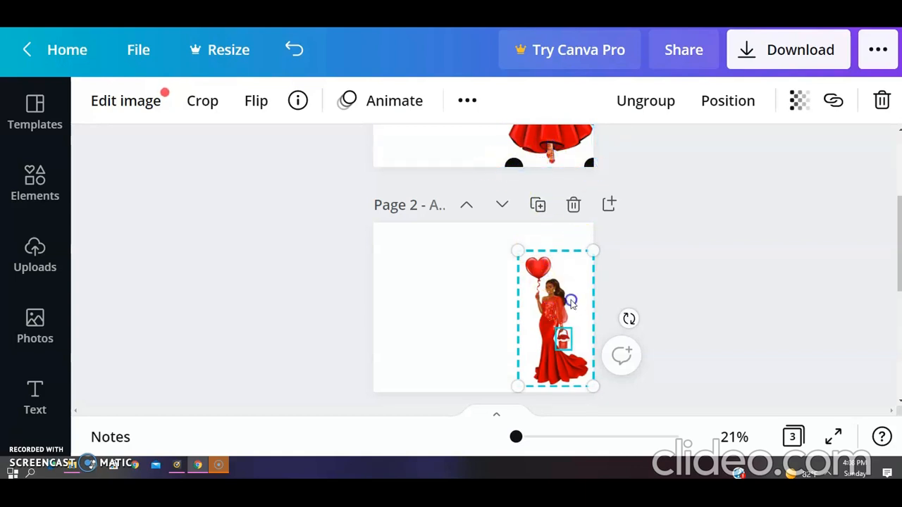
{"action": "left_click", "coordinate": [759, 331]}
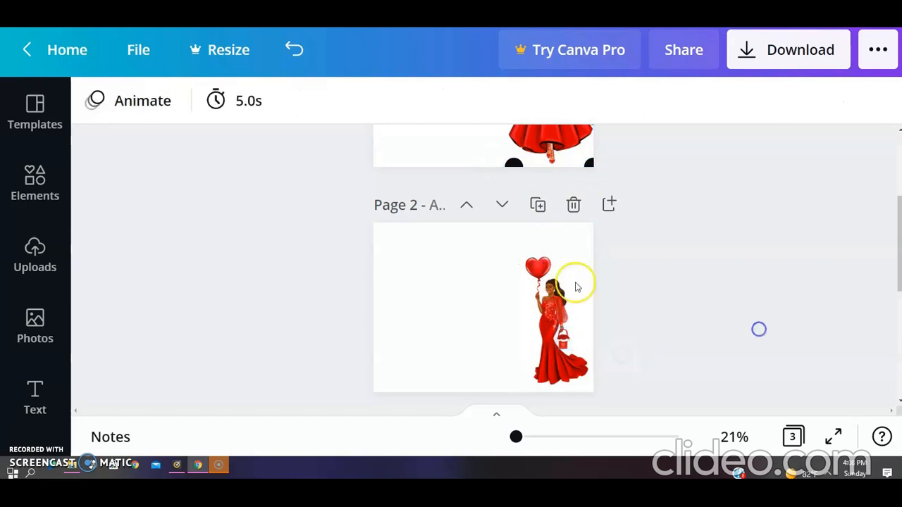
Add a subheading text box to page 2 and move it above the heart balloon.
{"action": "left_click", "coordinate": [36, 396]}
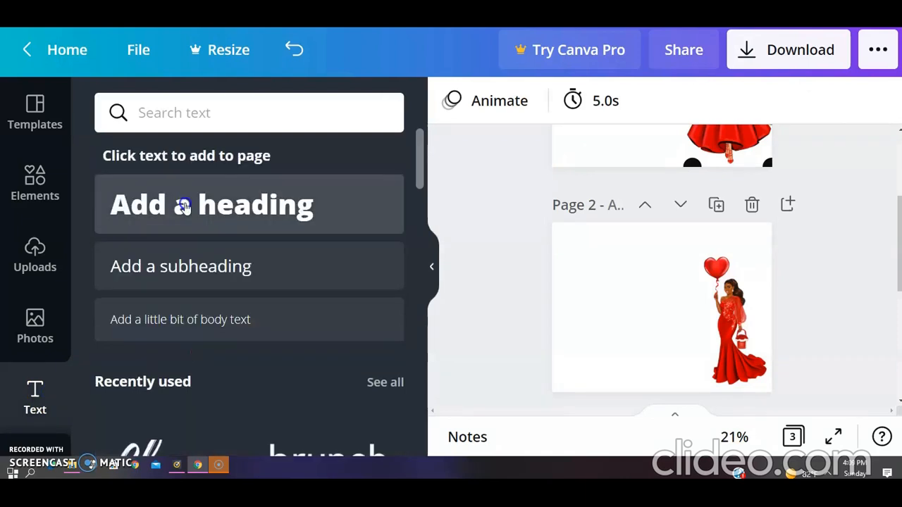
{"action": "left_click", "coordinate": [182, 281]}
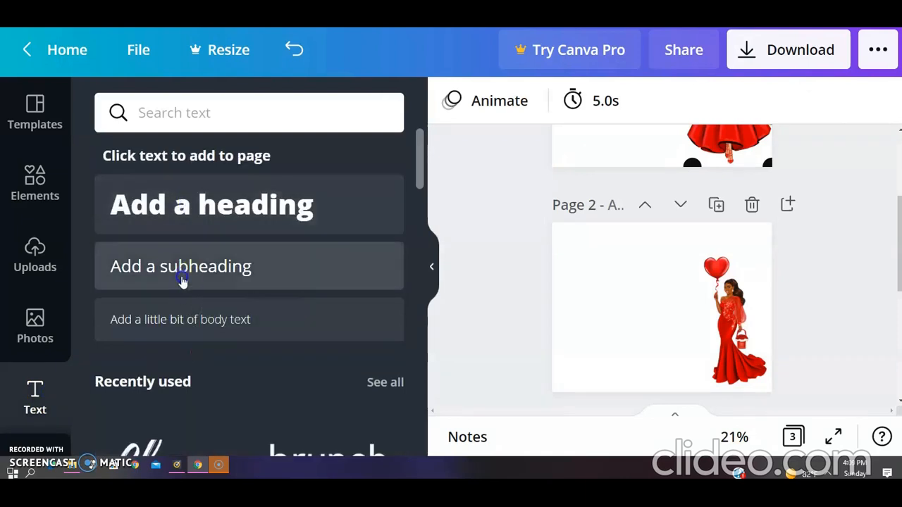
{"action": "left_click", "coordinate": [432, 266]}
{"action": "left_click", "coordinate": [568, 315]}
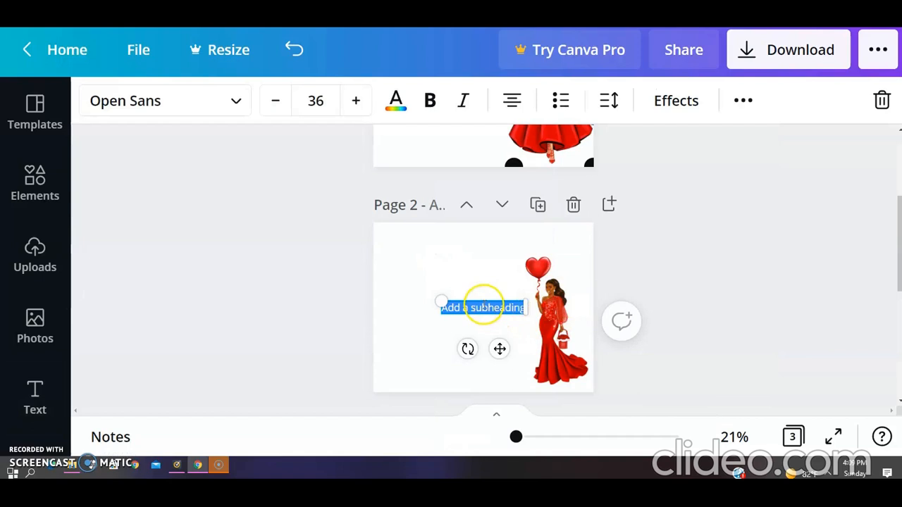
{"action": "left_click_drag", "start_coordinate": [483, 302], "coordinate": [483, 299]}
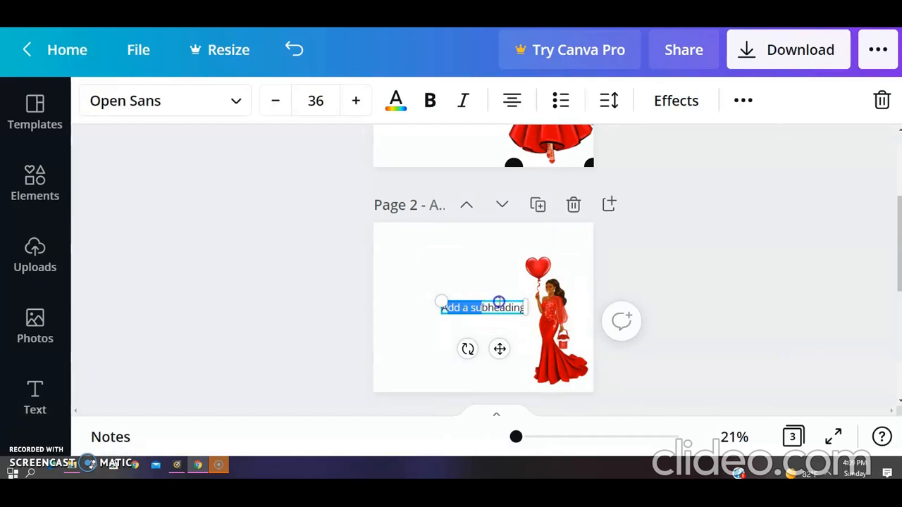
{"action": "left_click_drag", "start_coordinate": [503, 285], "coordinate": [556, 229]}
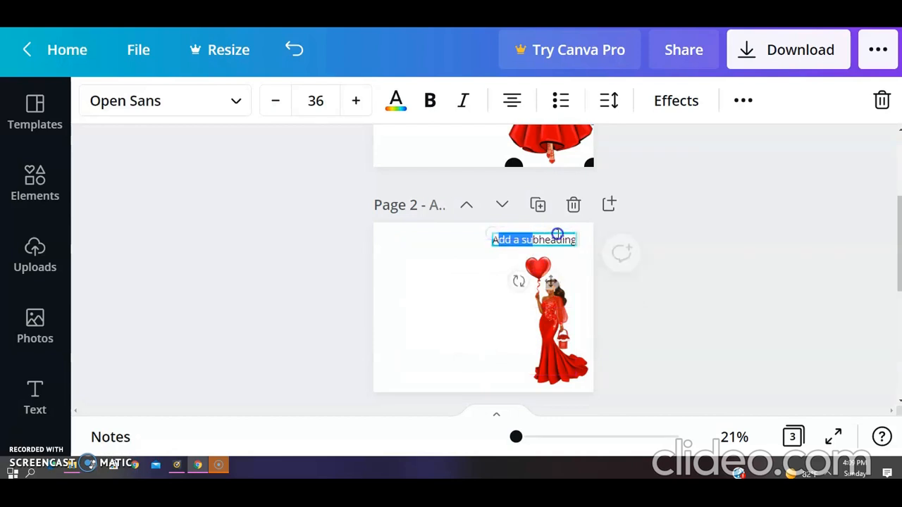
Replace the subheading's placeholder text with "Happy Birthday!".
{"action": "left_click", "coordinate": [558, 241]}
{"action": "key", "text": "BackSpace"}
{"action": "key", "text": "BackSpace"}
{"action": "key", "text": "BackSpace"}
{"action": "key", "text": "BackSpace"}
{"action": "key", "text": "BackSpace"}
{"action": "key", "text": "BackSpace"}
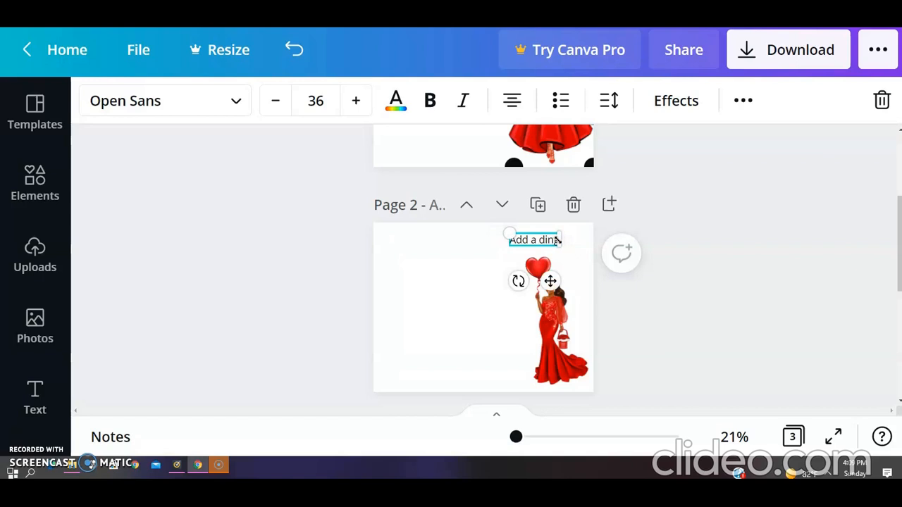
{"action": "key", "text": "BackSpace"}
{"action": "key", "text": "BackSpace"}
{"action": "key", "text": "BackSpace"}
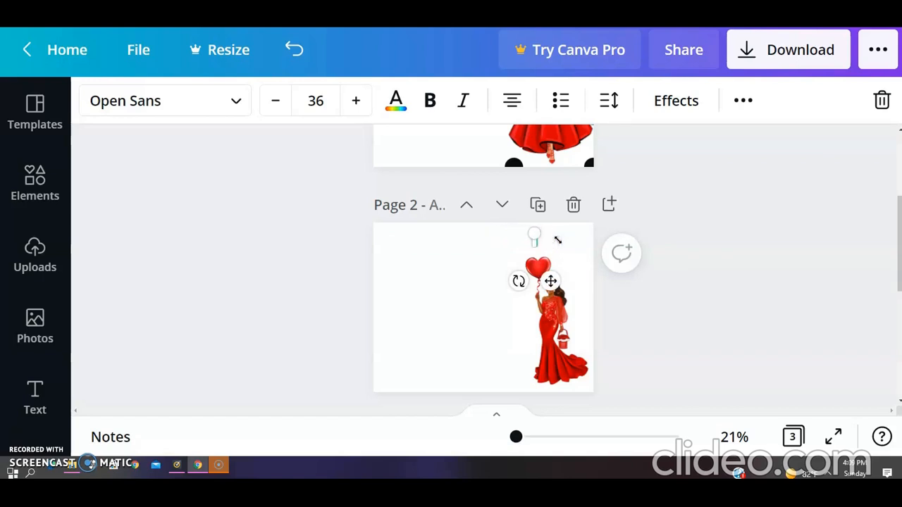
{"action": "type", "text": "Happy Birthday"}
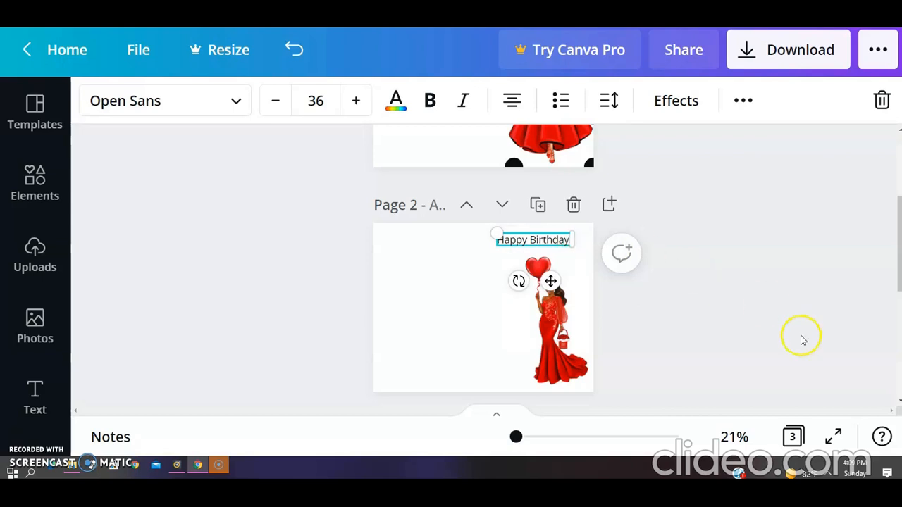
{"action": "left_click", "coordinate": [801, 337]}
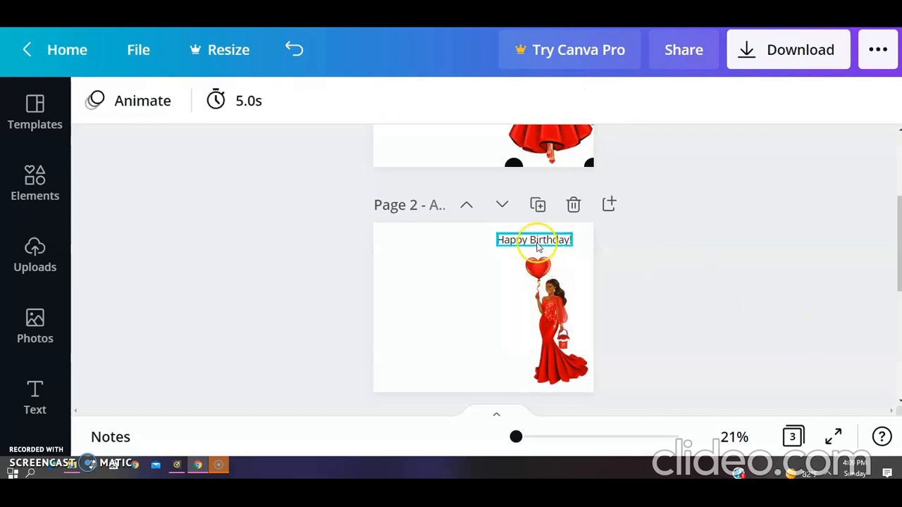
Nudge the "Happy Birthday!" text slightly right and set its font size to 40.
{"action": "left_click_drag", "start_coordinate": [539, 243], "coordinate": [543, 244]}
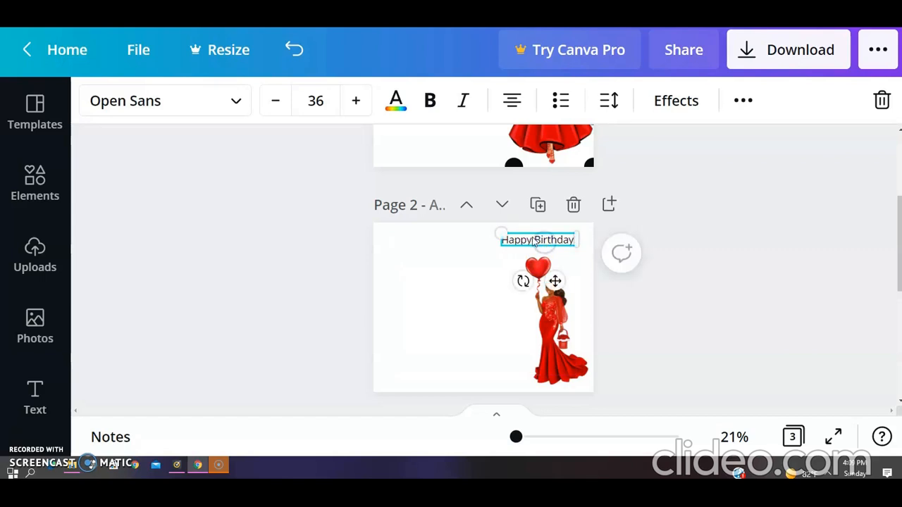
{"action": "left_click", "coordinate": [360, 113]}
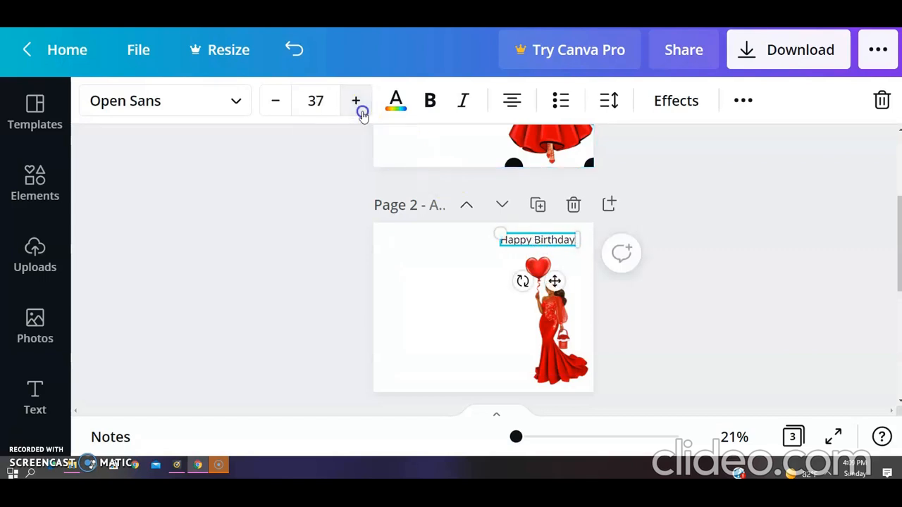
{"action": "left_click", "coordinate": [362, 111]}
{"action": "left_click", "coordinate": [362, 111]}
{"action": "left_click", "coordinate": [361, 112]}
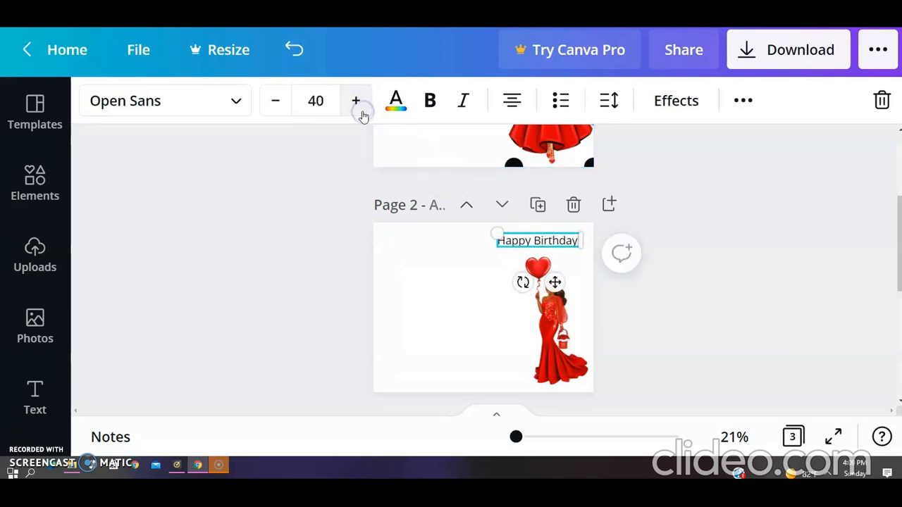
Try Bodoni FLF and Bebas Neue on the "Happy Birthday!" text, and set its font to Anton.
{"action": "left_click", "coordinate": [236, 101]}
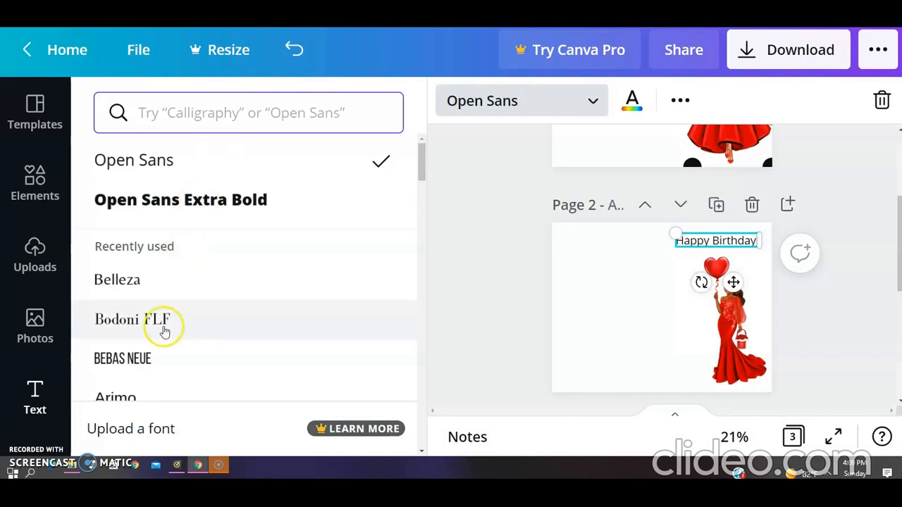
{"action": "left_click", "coordinate": [165, 330]}
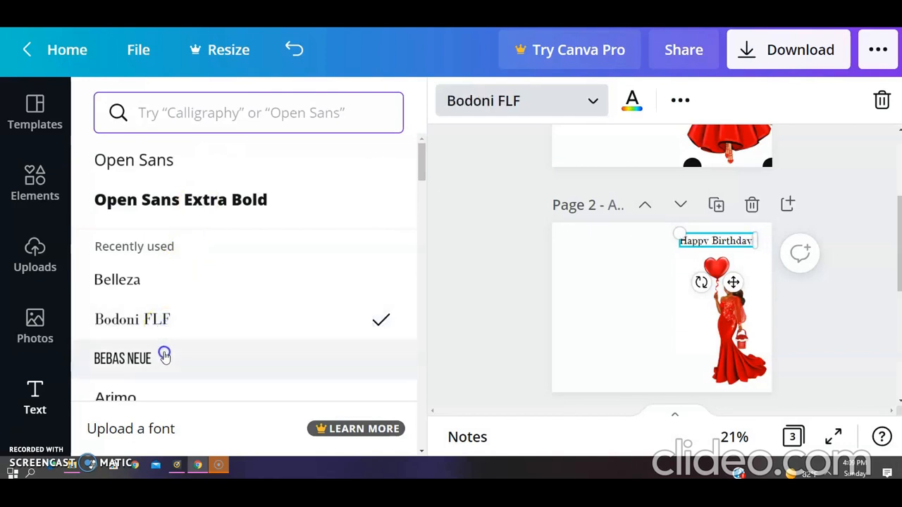
{"action": "left_click", "coordinate": [161, 359]}
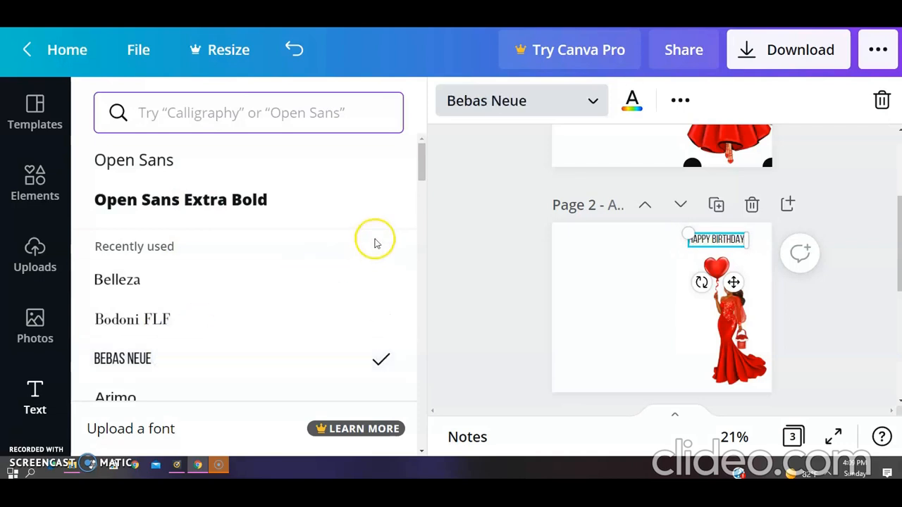
{"action": "left_click_drag", "start_coordinate": [423, 171], "coordinate": [420, 242]}
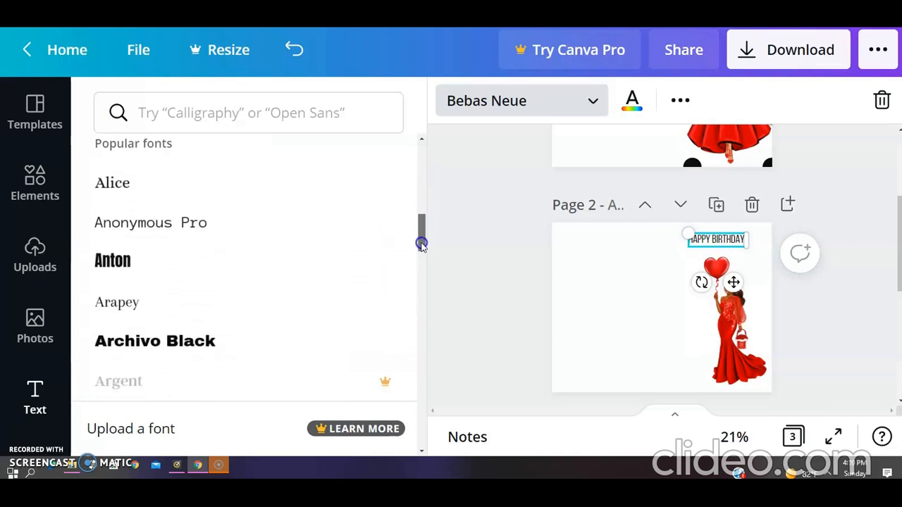
{"action": "left_click", "coordinate": [275, 265]}
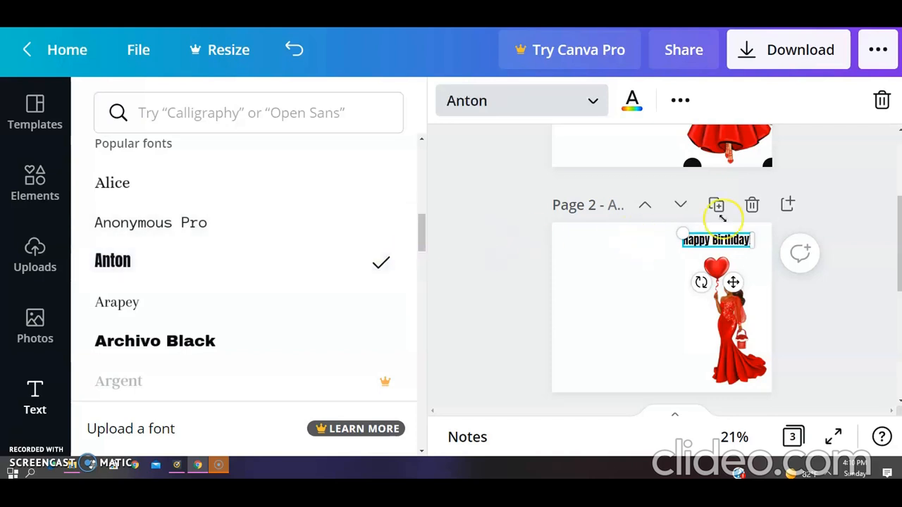
{"action": "left_click", "coordinate": [700, 239]}
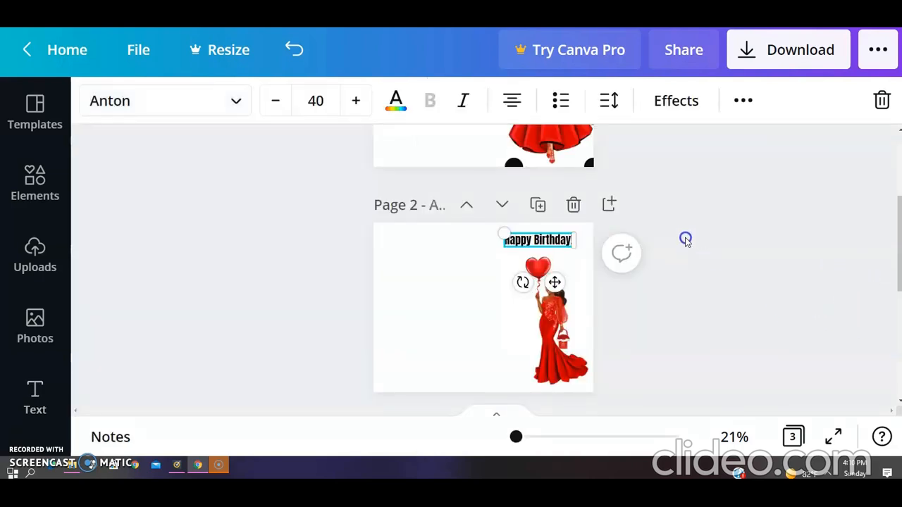
{"action": "left_click", "coordinate": [686, 240]}
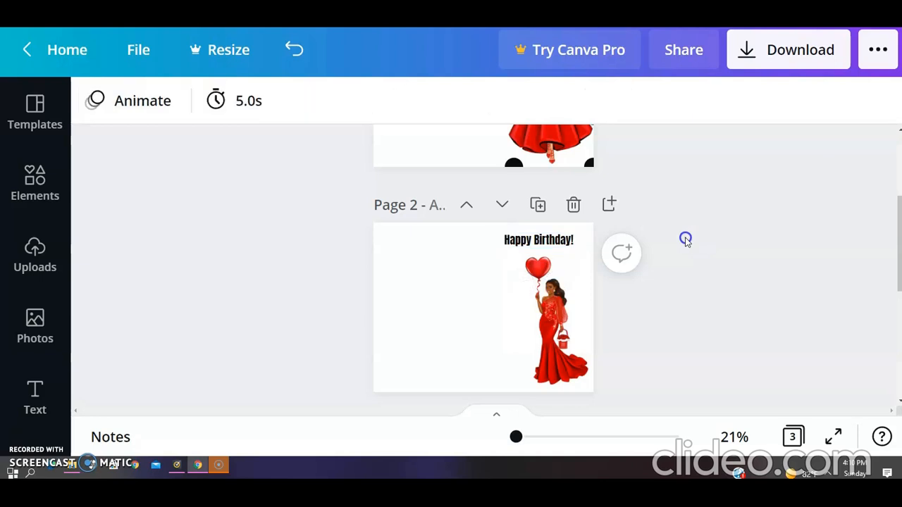
Move the "Happy Birthday!" text slightly down and right, and set its font size to 45.
{"action": "left_click", "coordinate": [535, 241]}
{"action": "left_click_drag", "start_coordinate": [537, 241], "coordinate": [542, 243]}
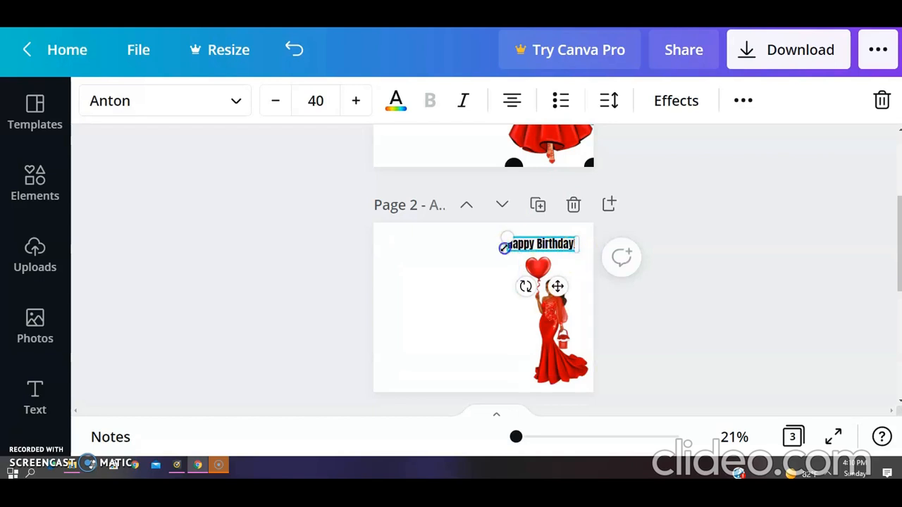
{"action": "left_click", "coordinate": [358, 99]}
{"action": "left_click", "coordinate": [358, 99]}
{"action": "left_click", "coordinate": [358, 99]}
{"action": "left_click", "coordinate": [358, 99]}
{"action": "left_click", "coordinate": [358, 99]}
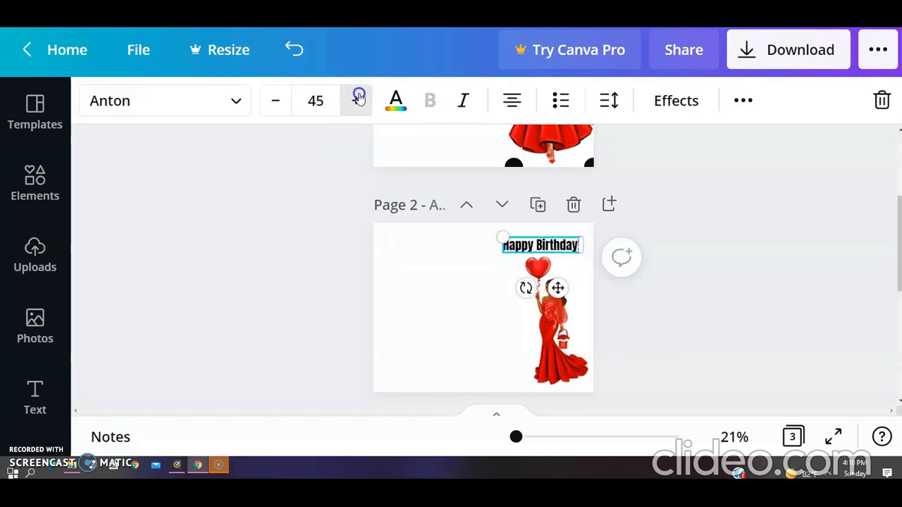
{"action": "left_click", "coordinate": [686, 245]}
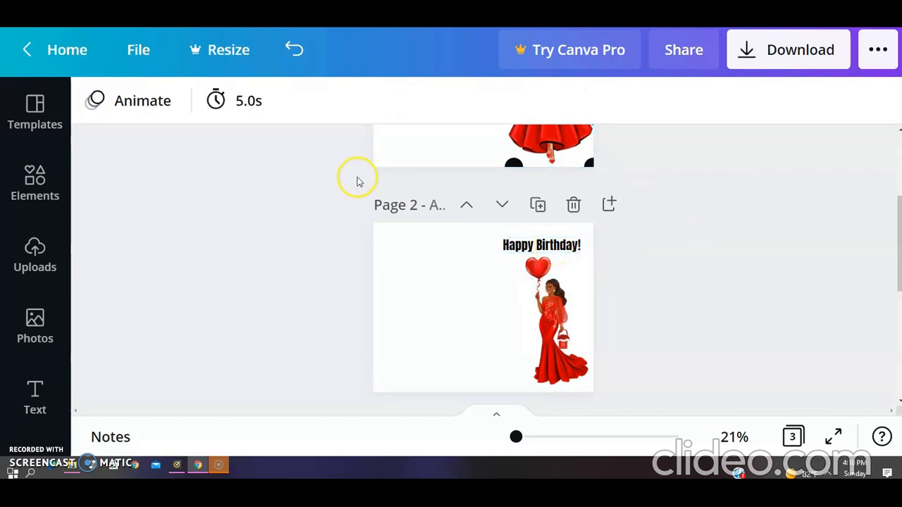
Colour the "Happy Birthday!" text with the bright red from the woman's photo colors.
{"action": "left_click", "coordinate": [525, 251]}
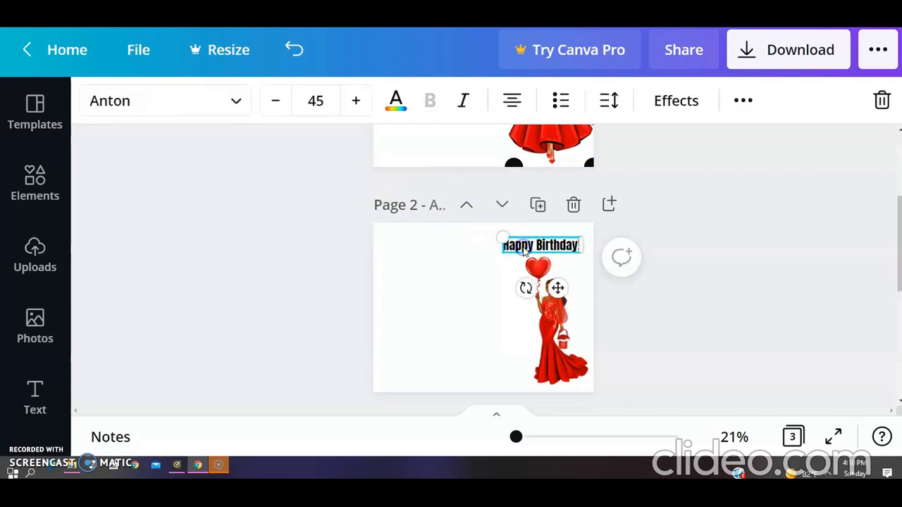
{"action": "left_click", "coordinate": [397, 103]}
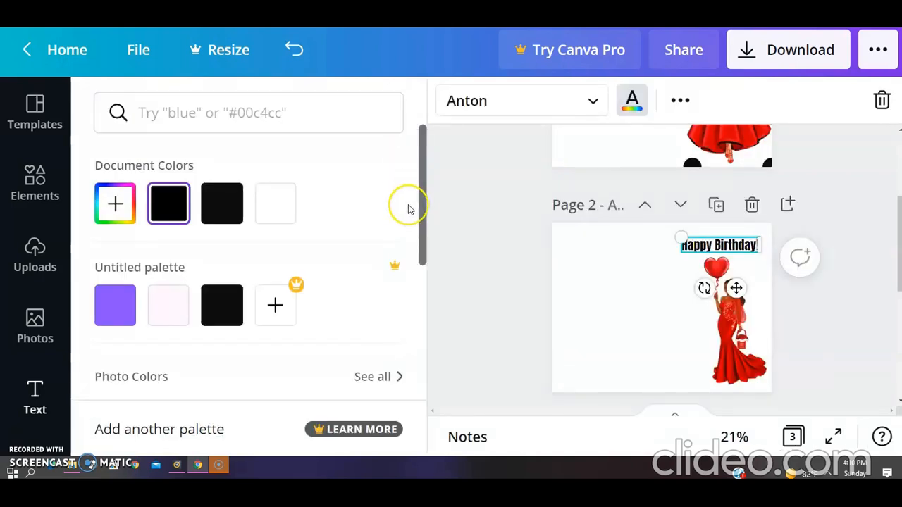
{"action": "left_click_drag", "start_coordinate": [421, 218], "coordinate": [423, 273]}
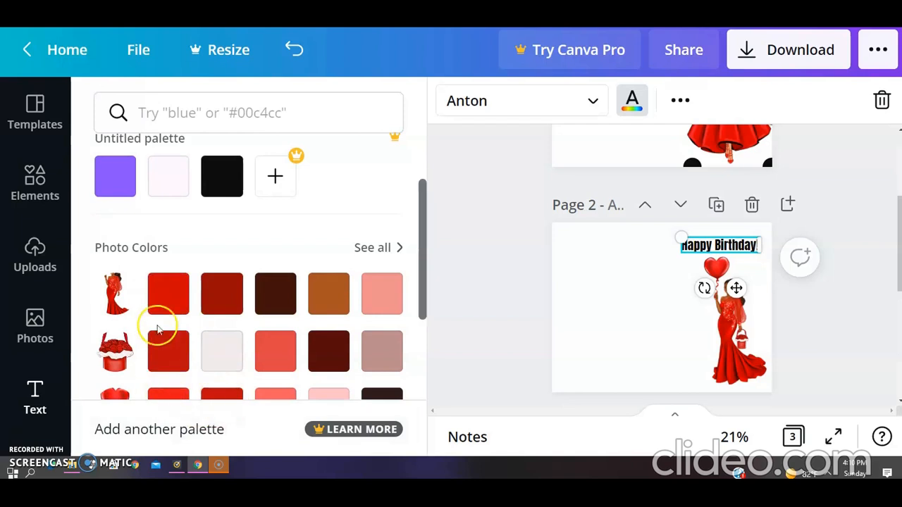
{"action": "left_click", "coordinate": [181, 301]}
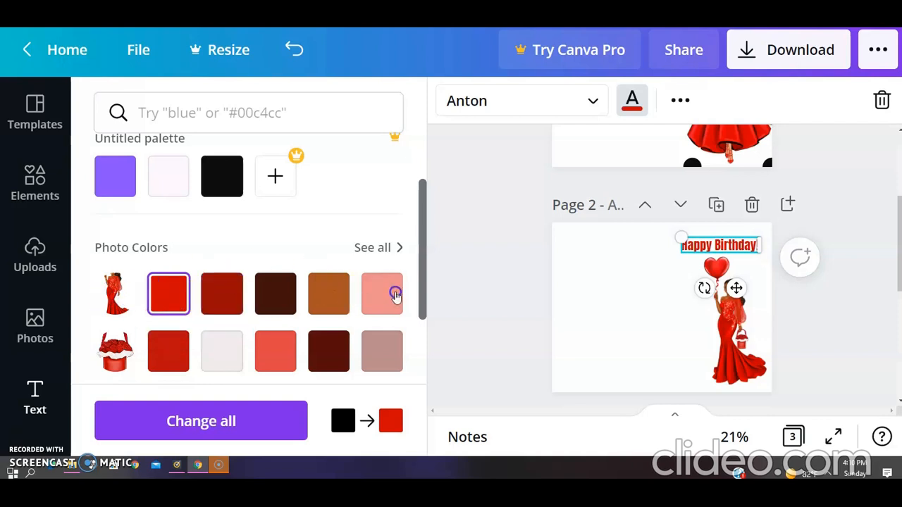
{"action": "left_click", "coordinate": [527, 296]}
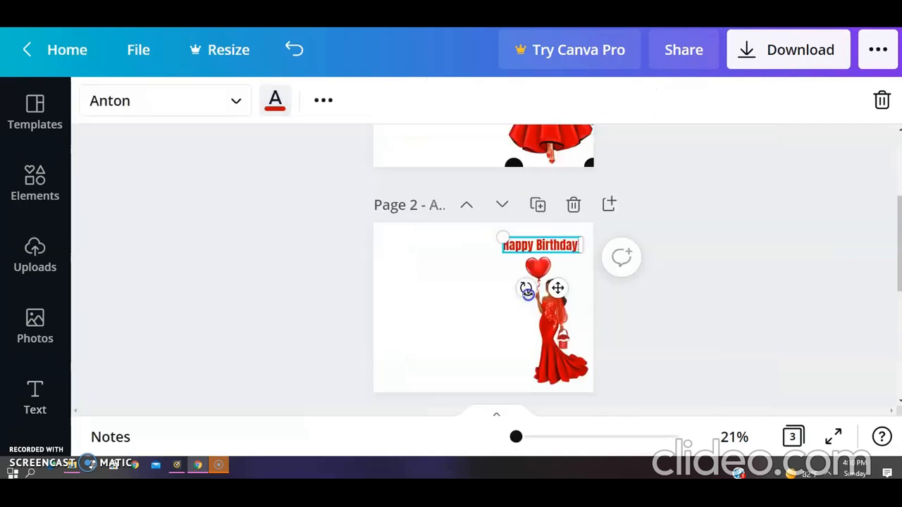
{"action": "left_click", "coordinate": [787, 332]}
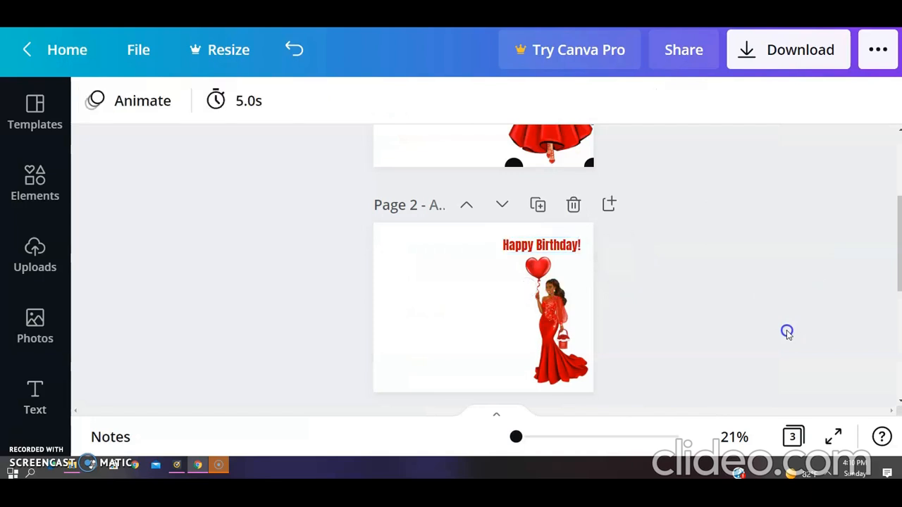
Nudge the red "Happy Birthday!" text slightly up and right above the balloon.
{"action": "left_click", "coordinate": [555, 248]}
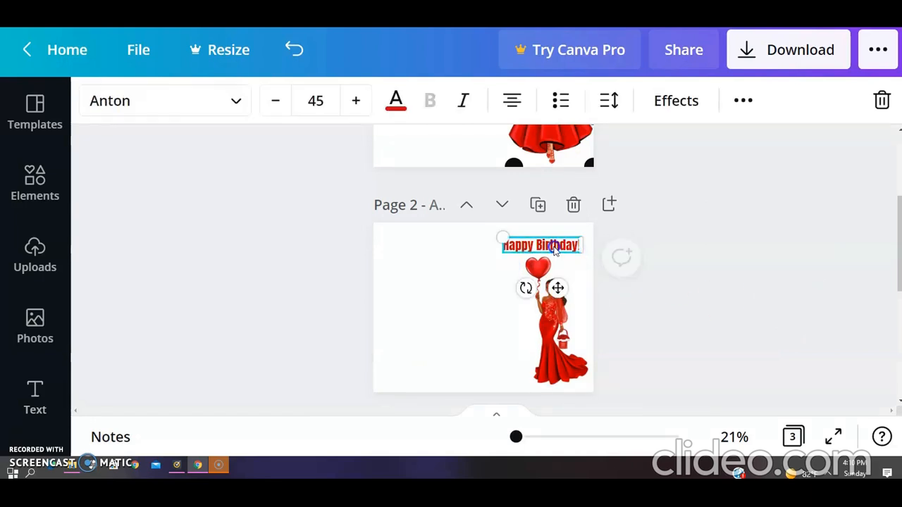
{"action": "left_click_drag", "start_coordinate": [557, 244], "coordinate": [557, 243]}
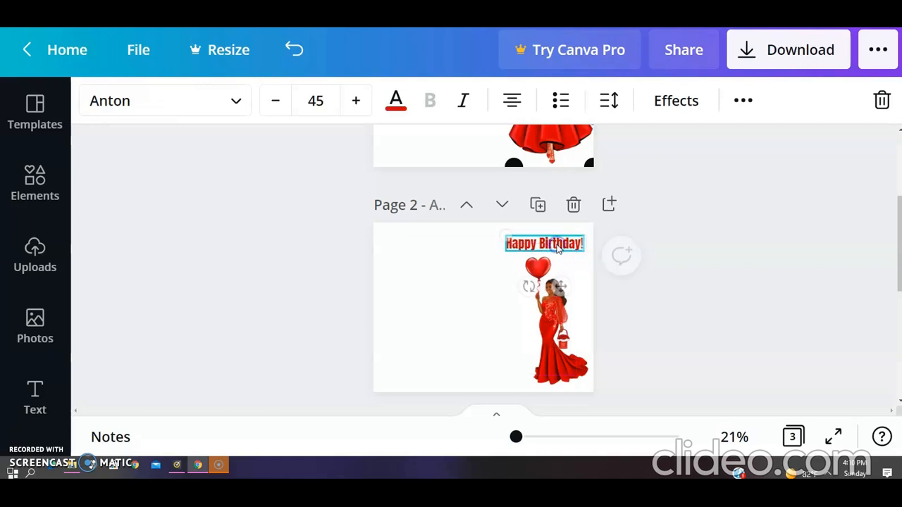
{"action": "left_click", "coordinate": [696, 339]}
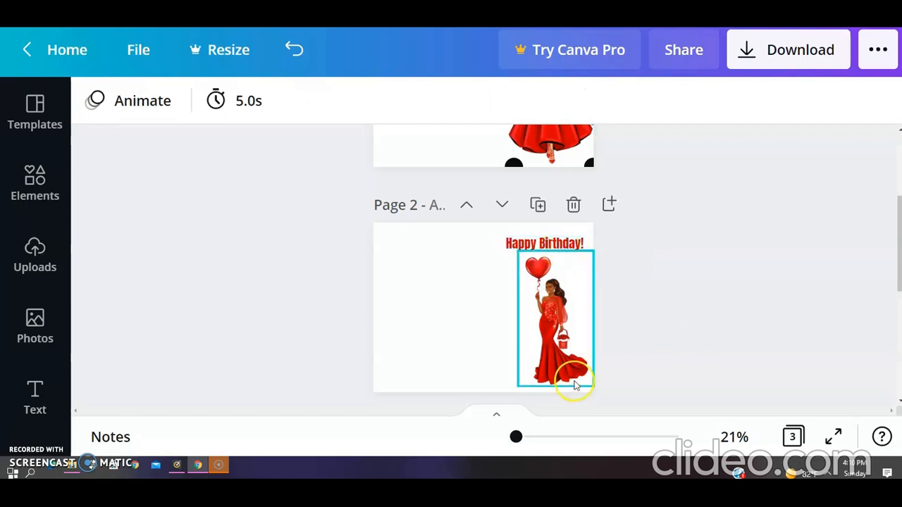
{"action": "left_click", "coordinate": [704, 298]}
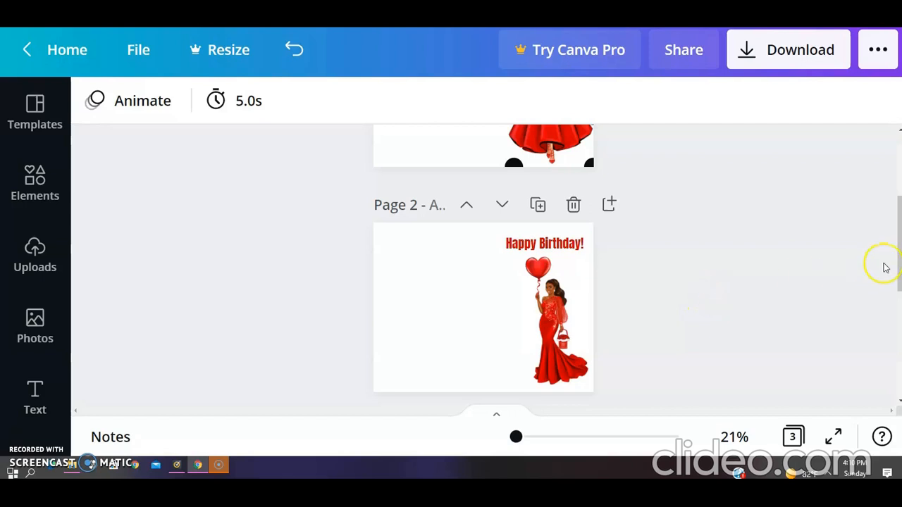
Go to page 3 of the card, which holds the inside message.
{"action": "left_click_drag", "start_coordinate": [898, 248], "coordinate": [898, 315]}
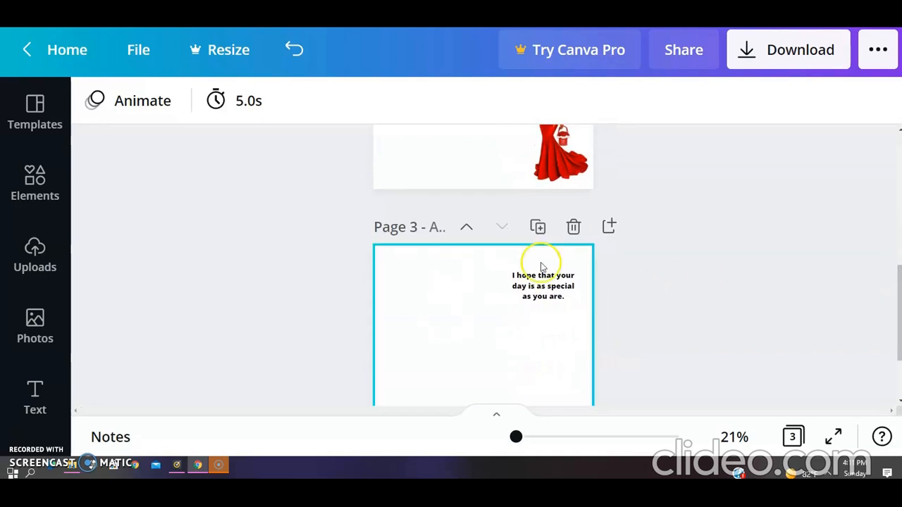